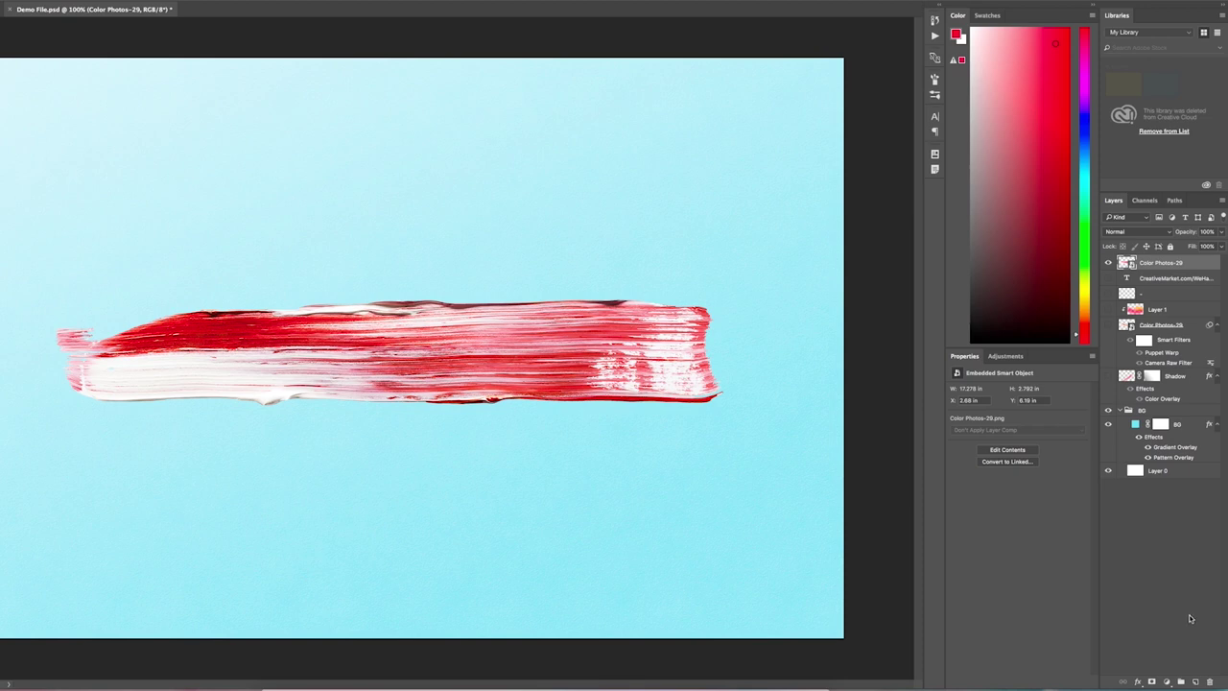
# Add a Hue/Saturation adjustment layer above the paint stroke and clip it to the Color Photos-29 layer.
pyautogui.click(1169, 680)
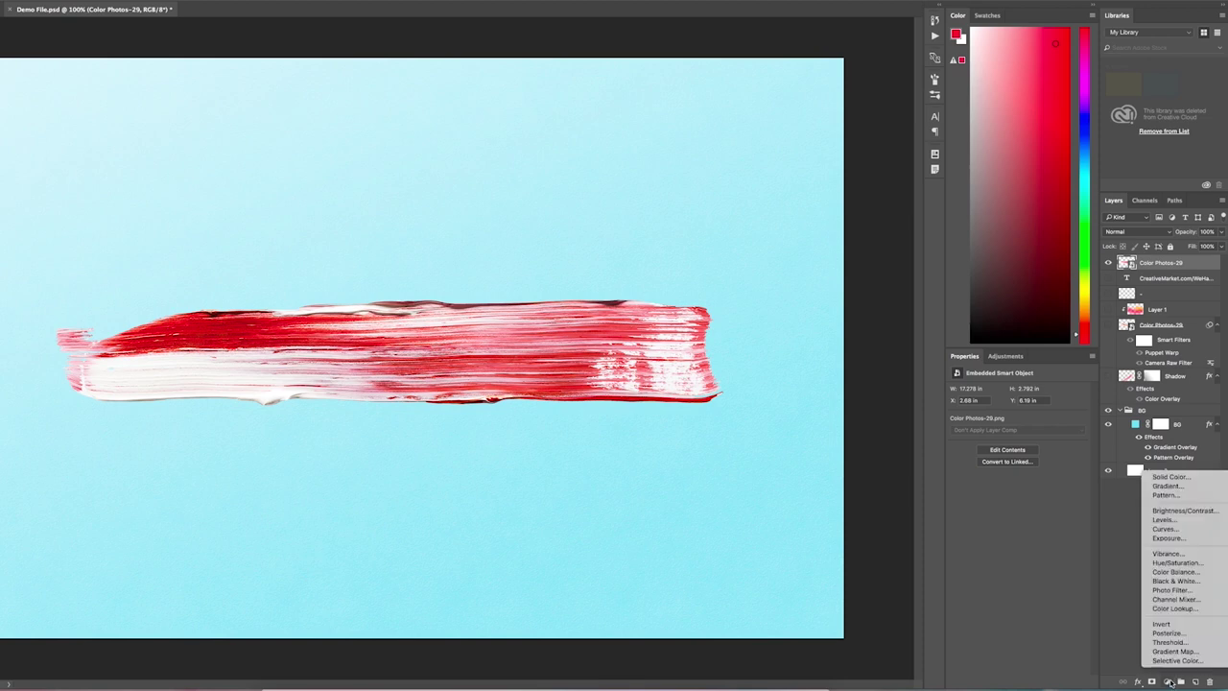
pyautogui.click(1173, 564)
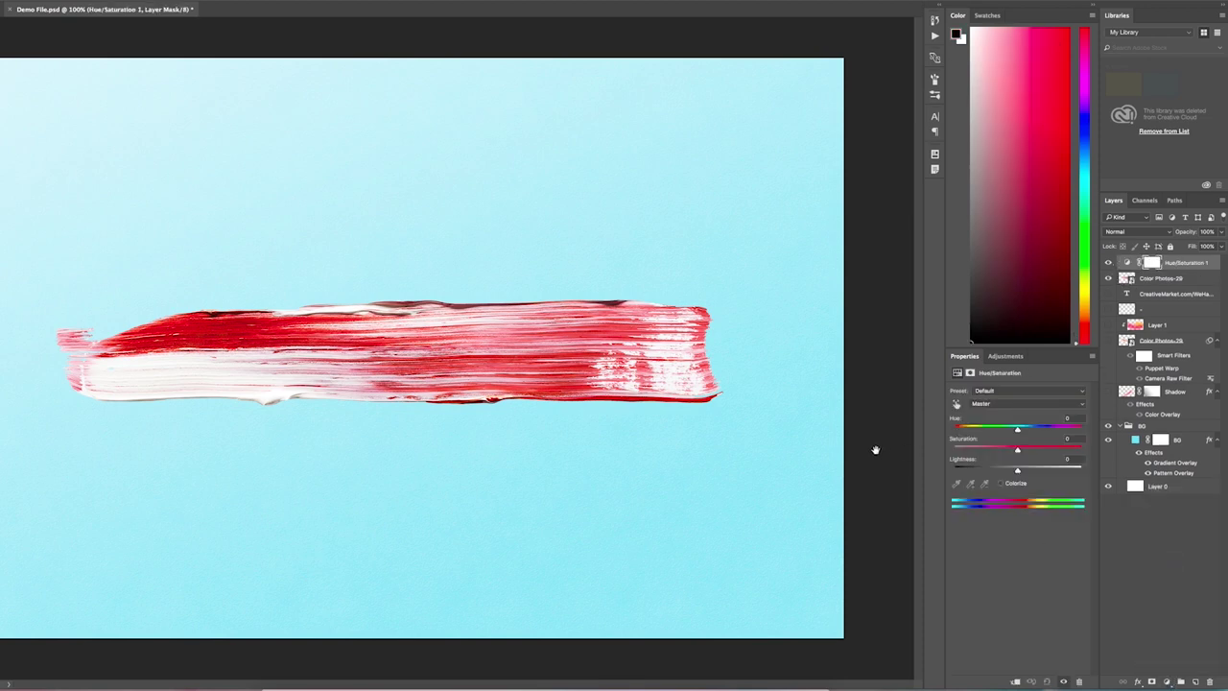
pyautogui.rightClick(1166, 273)
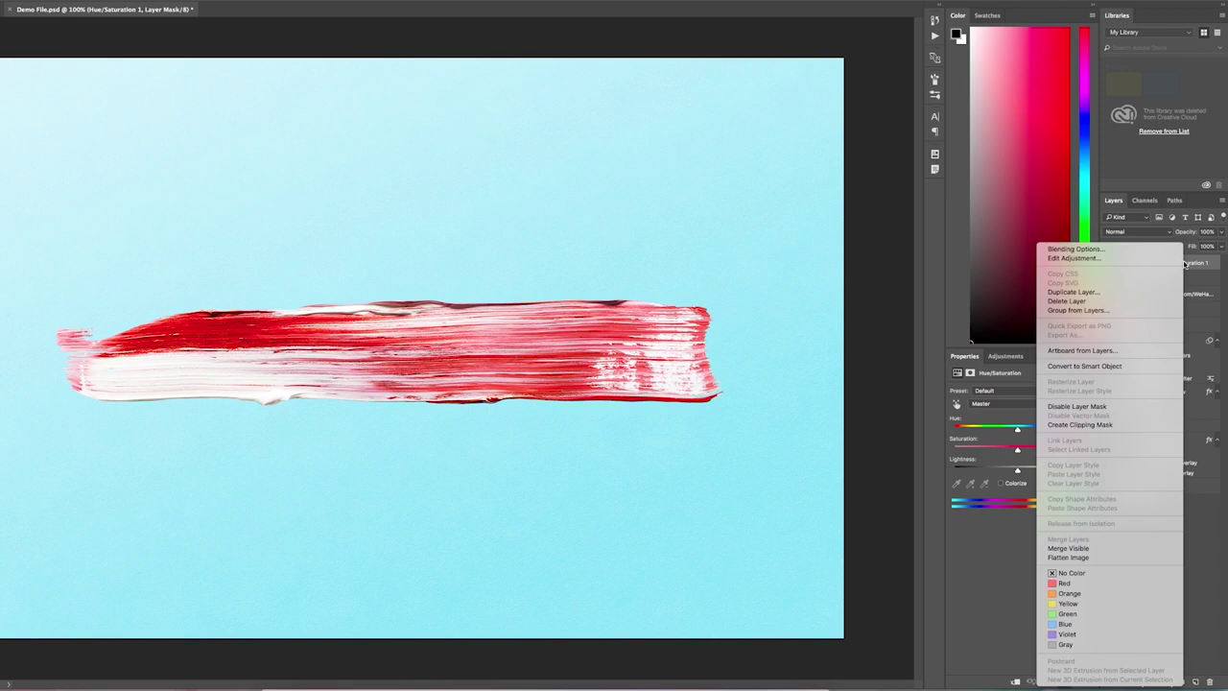
pyautogui.click(1090, 426)
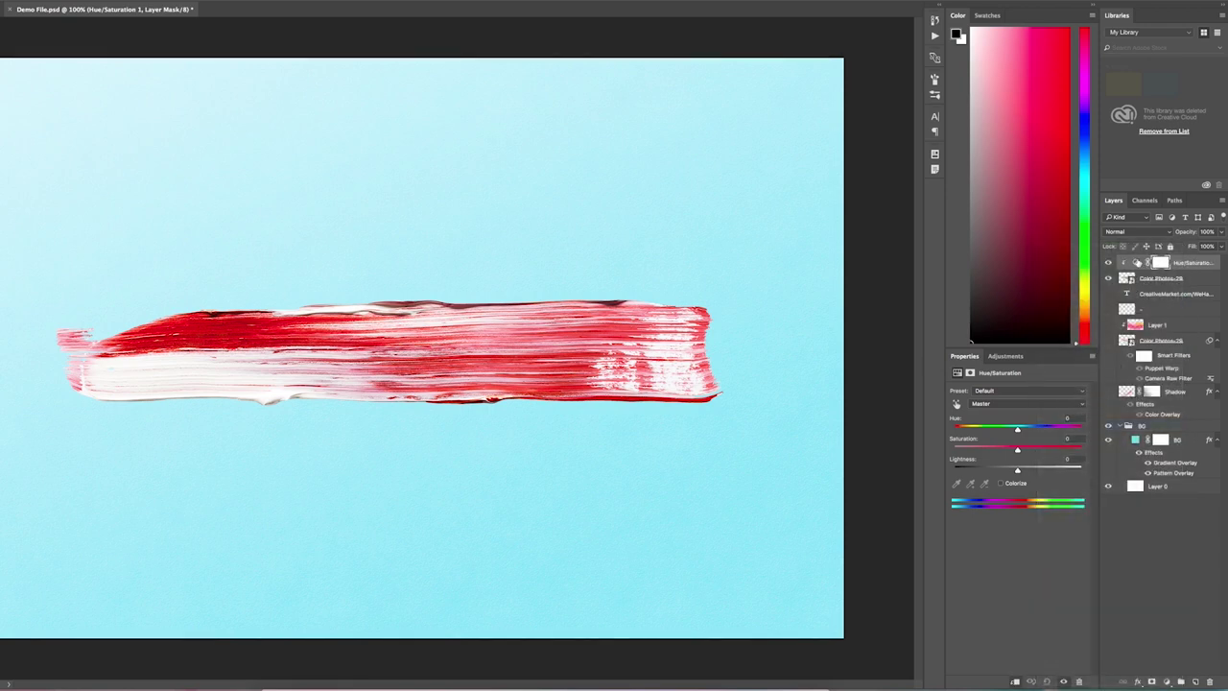
# Try a hue of +169 and a saturation of -23 on the paint stroke, and delete the Hue/Saturation adjustment layer.
pyautogui.click(1138, 262)
pyautogui.moveTo(1017, 431)
pyautogui.mouseDown()
pyautogui.moveTo(982, 431)
pyautogui.moveTo(1076, 432)
pyautogui.mouseUp()
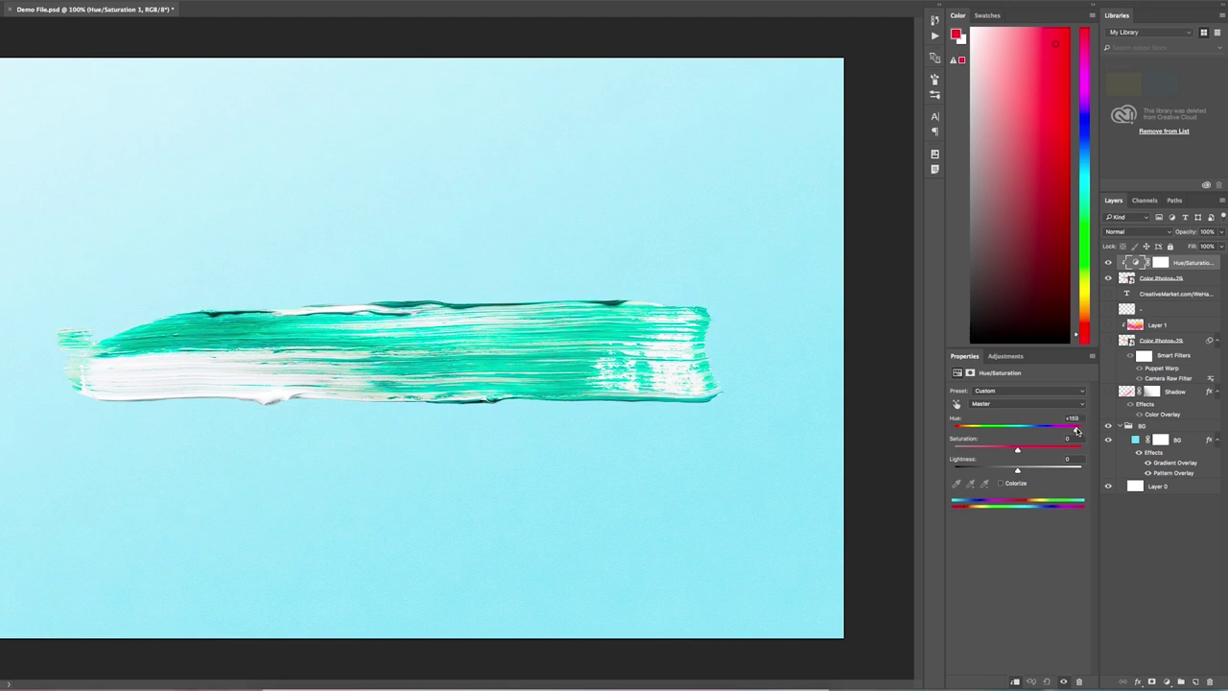
pyautogui.moveTo(1022, 451); pyautogui.dragTo(1004, 452)
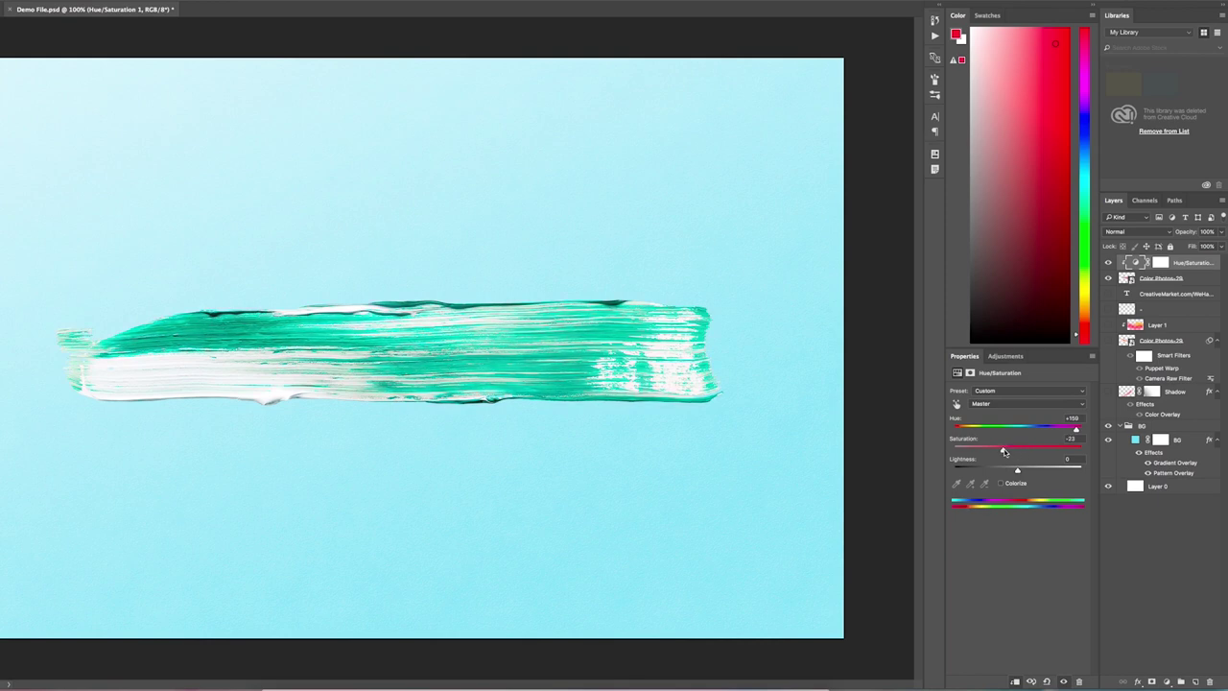
pyautogui.press('Delete')
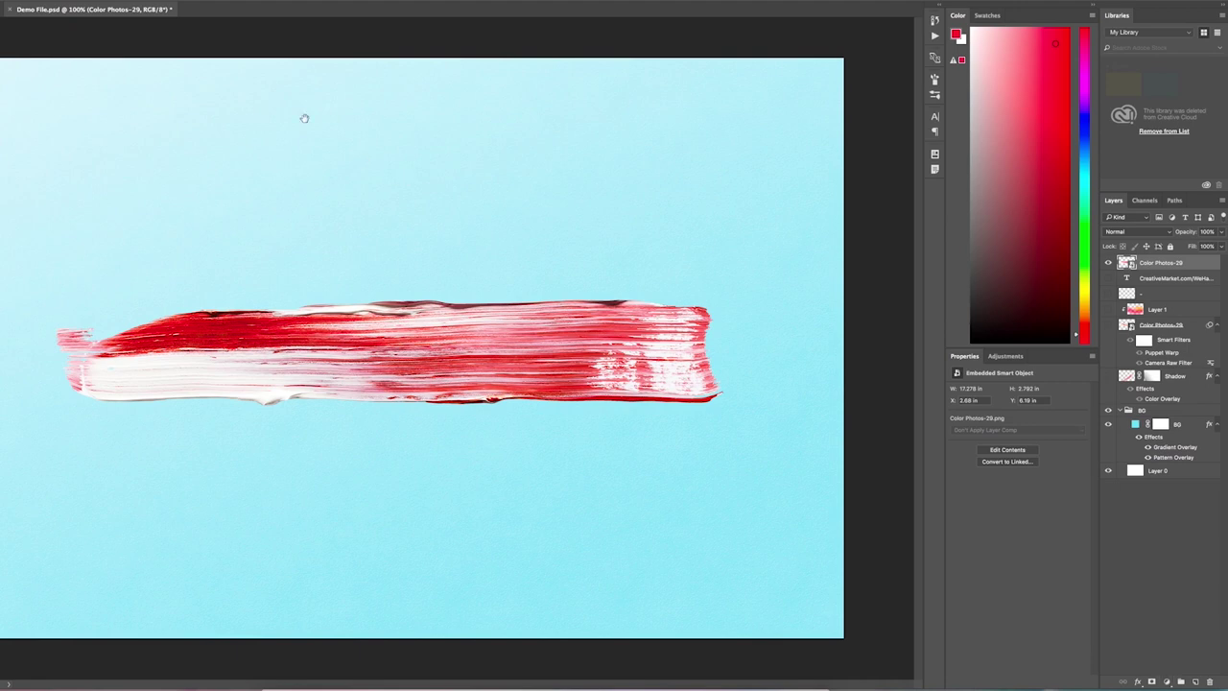
# Open the Camera Raw Filter for the paint stroke layer.
pyautogui.click(129, 1)
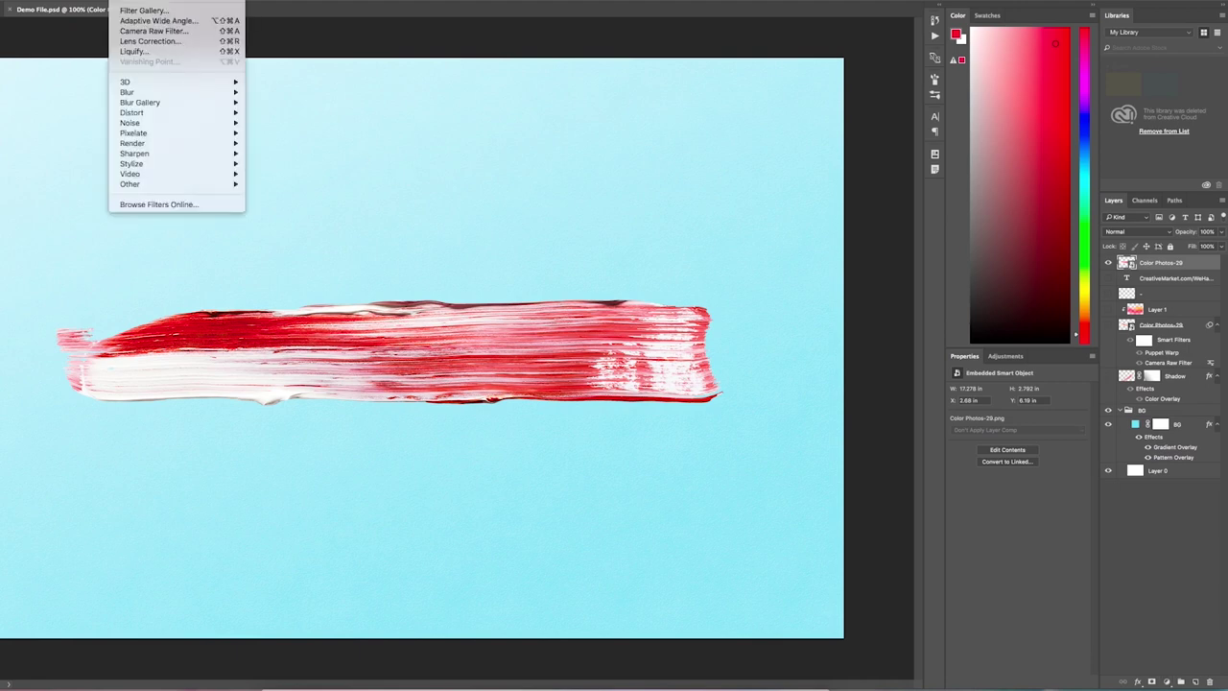
pyautogui.click(156, 32)
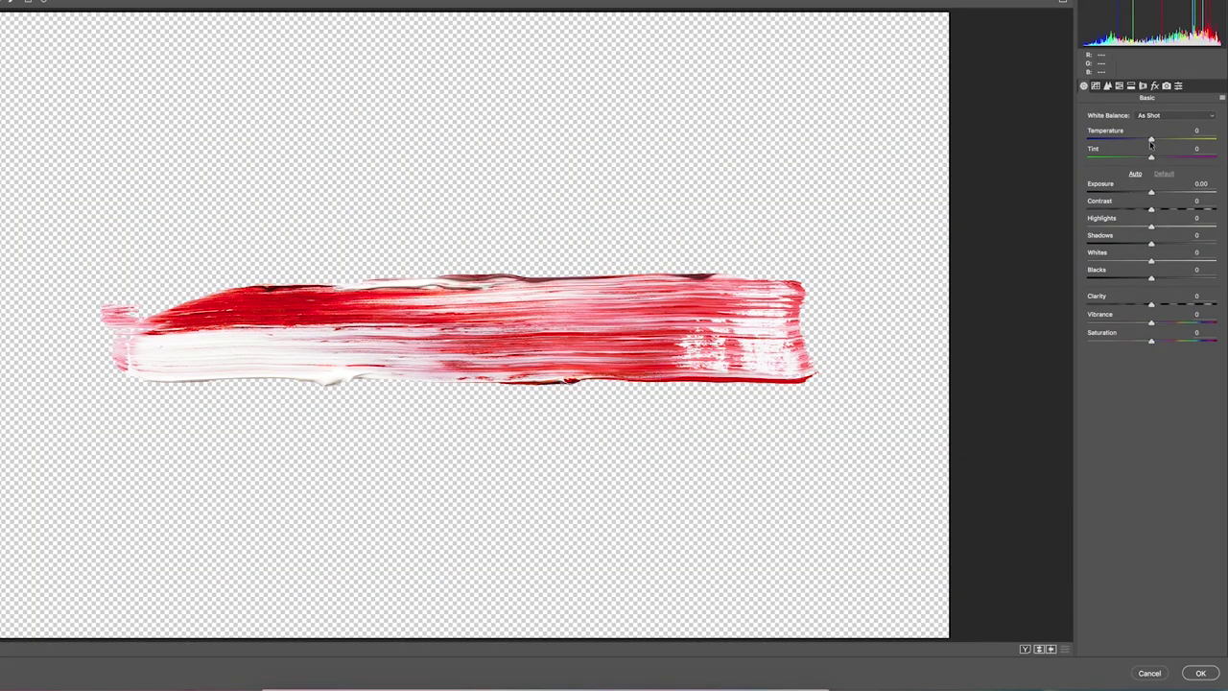
# Try out the temperature, contrast and individual colour adjustments on the paint stroke, and check the effects settings.
pyautogui.moveTo(1152, 142)
pyautogui.mouseDown()
pyautogui.moveTo(1128, 141)
pyautogui.moveTo(1188, 141)
pyautogui.moveTo(1153, 142)
pyautogui.mouseUp()
pyautogui.moveTo(1168, 209); pyautogui.dragTo(1194, 211)
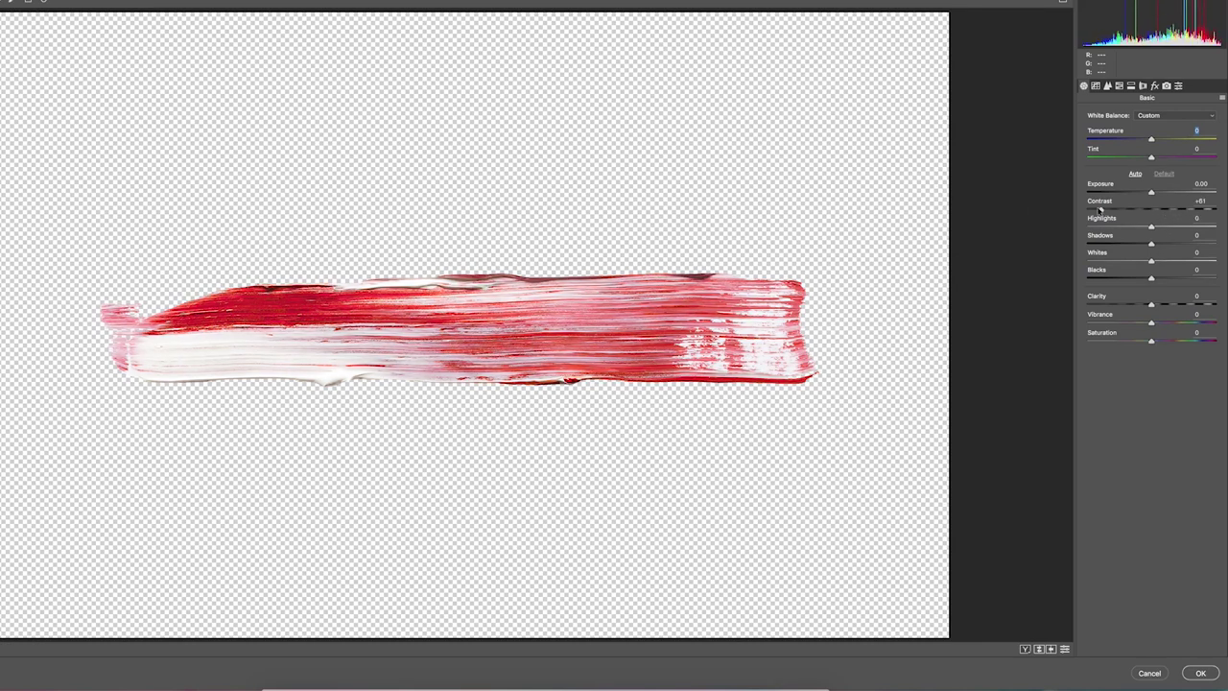
pyautogui.click(1118, 85)
pyautogui.moveTo(1135, 172)
pyautogui.mouseDown()
pyautogui.moveTo(1106, 173)
pyautogui.moveTo(1204, 173)
pyautogui.moveTo(1113, 189)
pyautogui.moveTo(1185, 189)
pyautogui.moveTo(1151, 189)
pyautogui.mouseUp()
pyautogui.click(1156, 86)
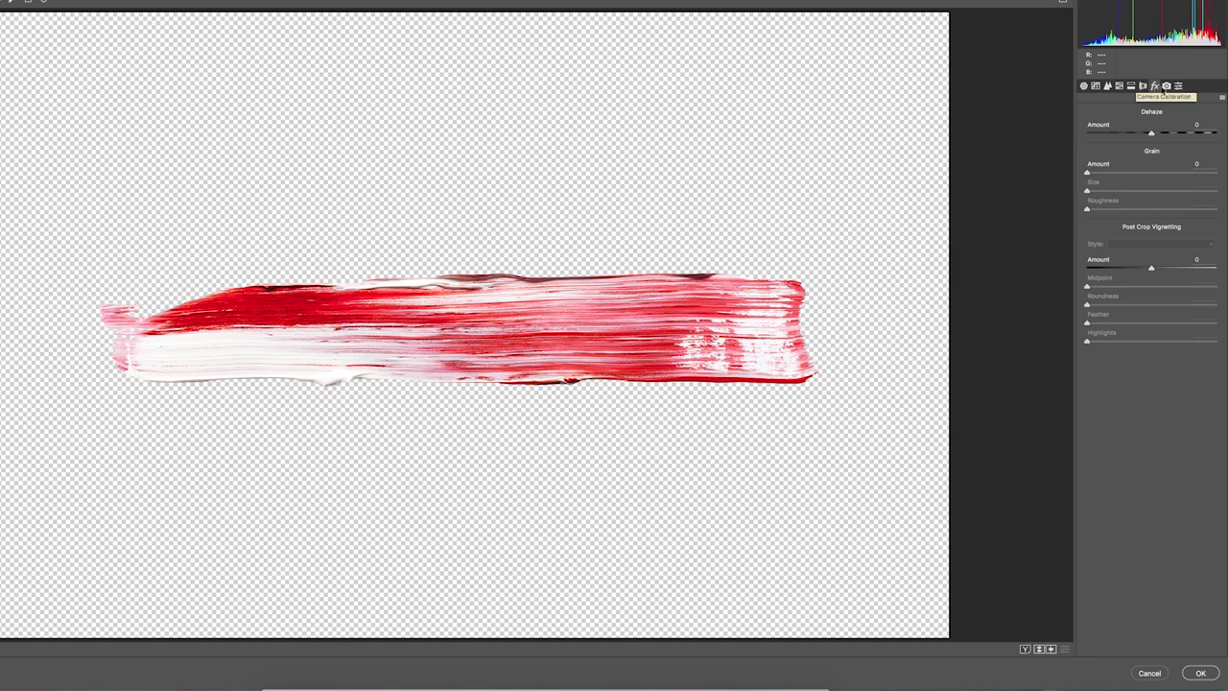
# In Camera Calibration, set the primaries to red hue +45, saturation +38; green hue -48, saturation +56; blue hue -29, saturation +43.
pyautogui.click(1166, 85)
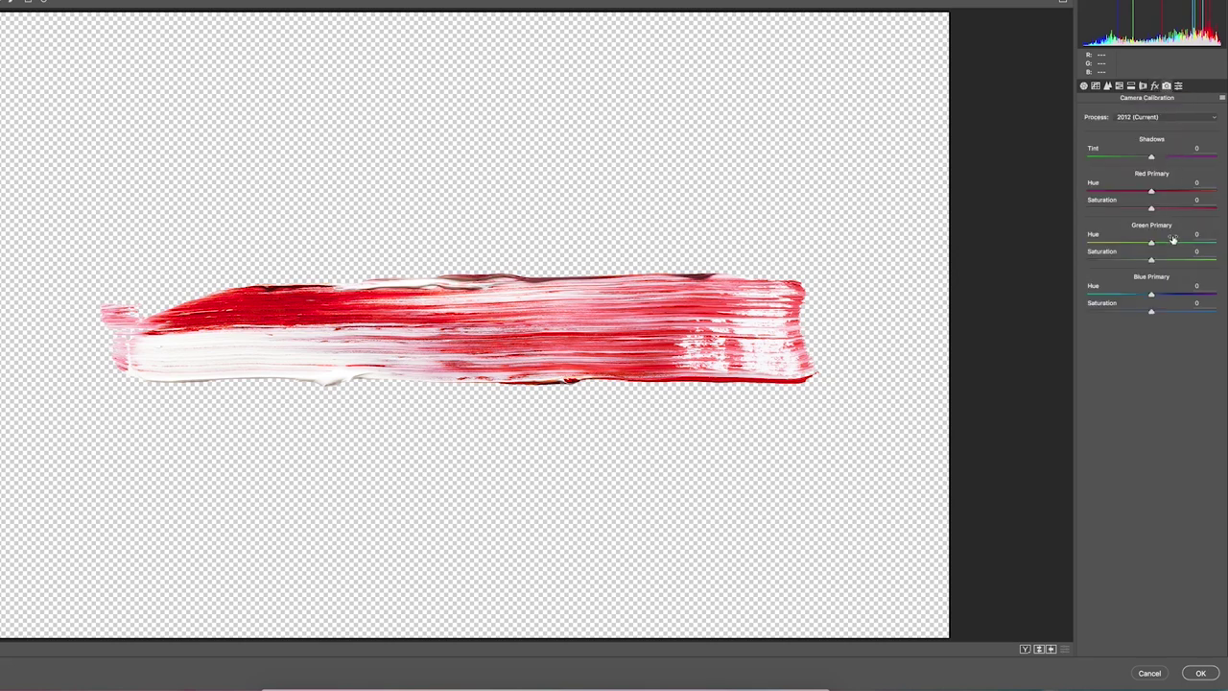
pyautogui.moveTo(1143, 193)
pyautogui.mouseDown()
pyautogui.moveTo(1108, 193)
pyautogui.moveTo(1195, 195)
pyautogui.moveTo(1152, 193)
pyautogui.mouseUp()
pyautogui.moveTo(1152, 243)
pyautogui.mouseDown()
pyautogui.moveTo(1113, 244)
pyautogui.moveTo(1134, 244)
pyautogui.mouseUp()
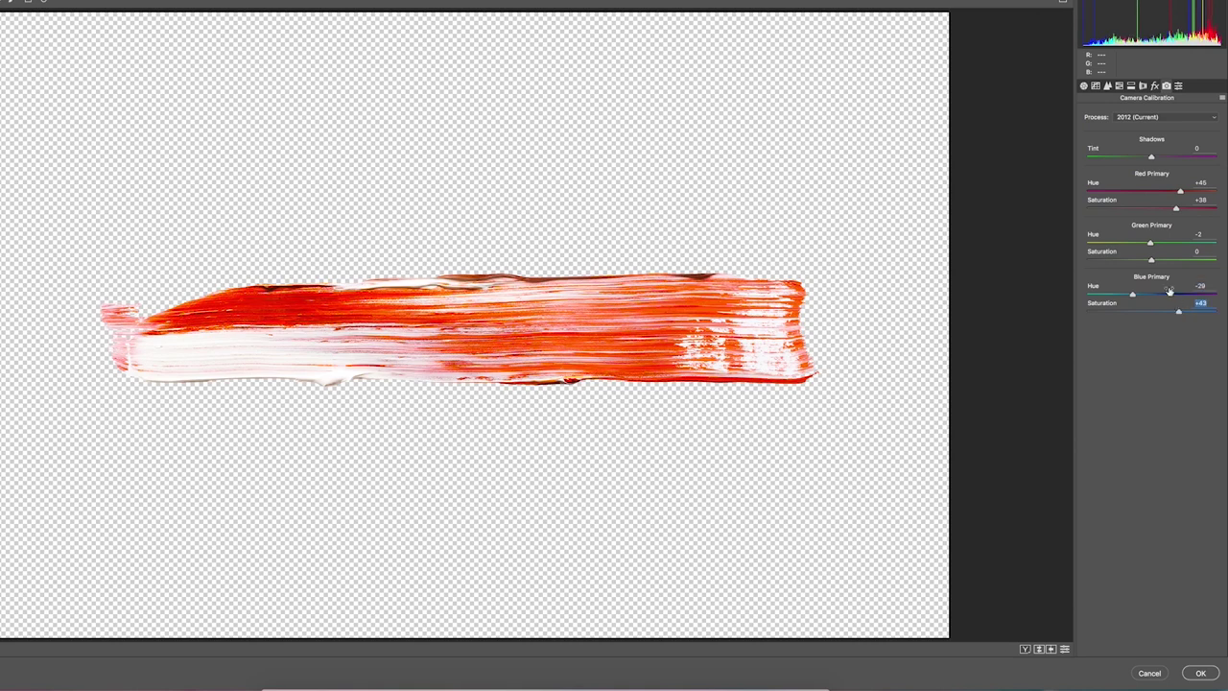
pyautogui.moveTo(1159, 245)
pyautogui.mouseDown()
pyautogui.moveTo(1184, 244)
pyautogui.moveTo(1119, 246)
pyautogui.moveTo(1187, 261)
pyautogui.mouseUp()
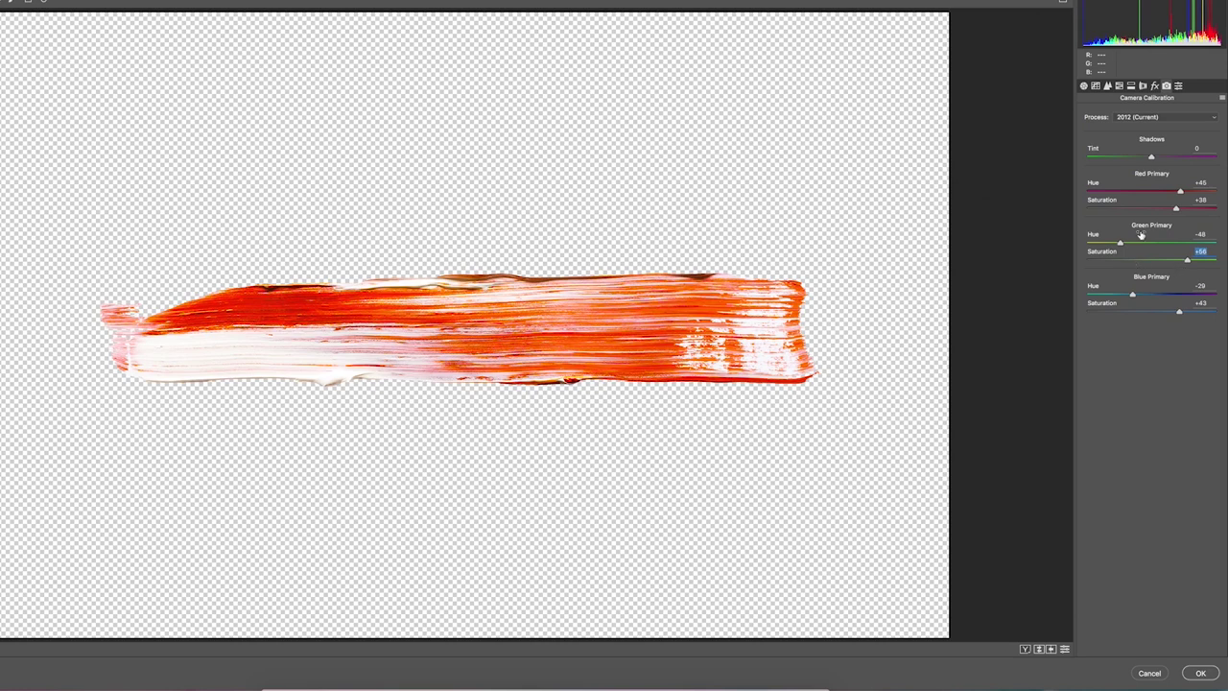
# Set the red primary to hue +77 and saturation +58, and apply the Camera Raw Filter to the stroke.
pyautogui.moveTo(1180, 192); pyautogui.dragTo(1200, 192)
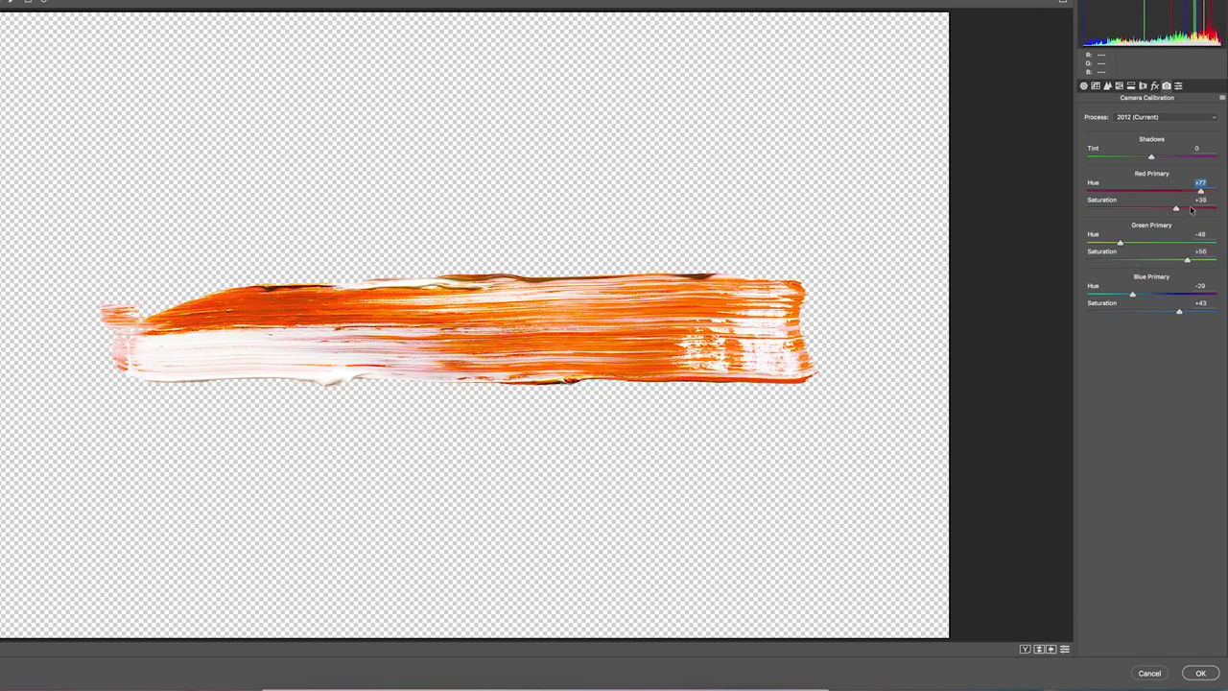
pyautogui.click(1190, 209)
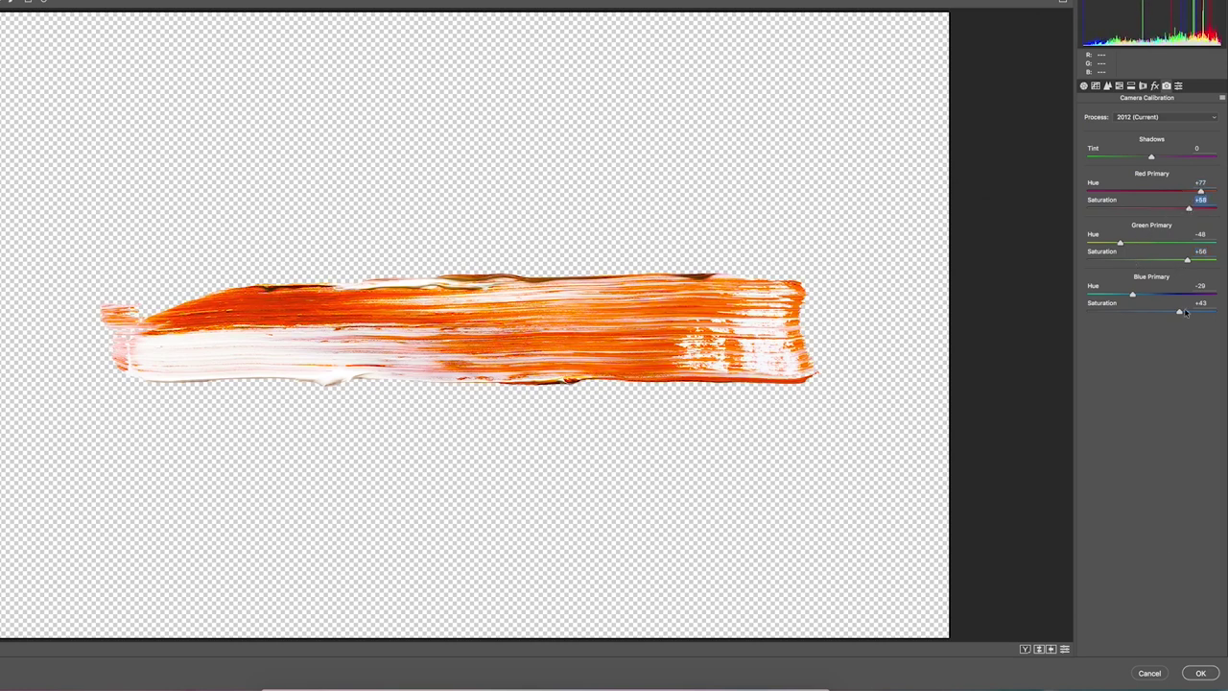
pyautogui.click(1199, 673)
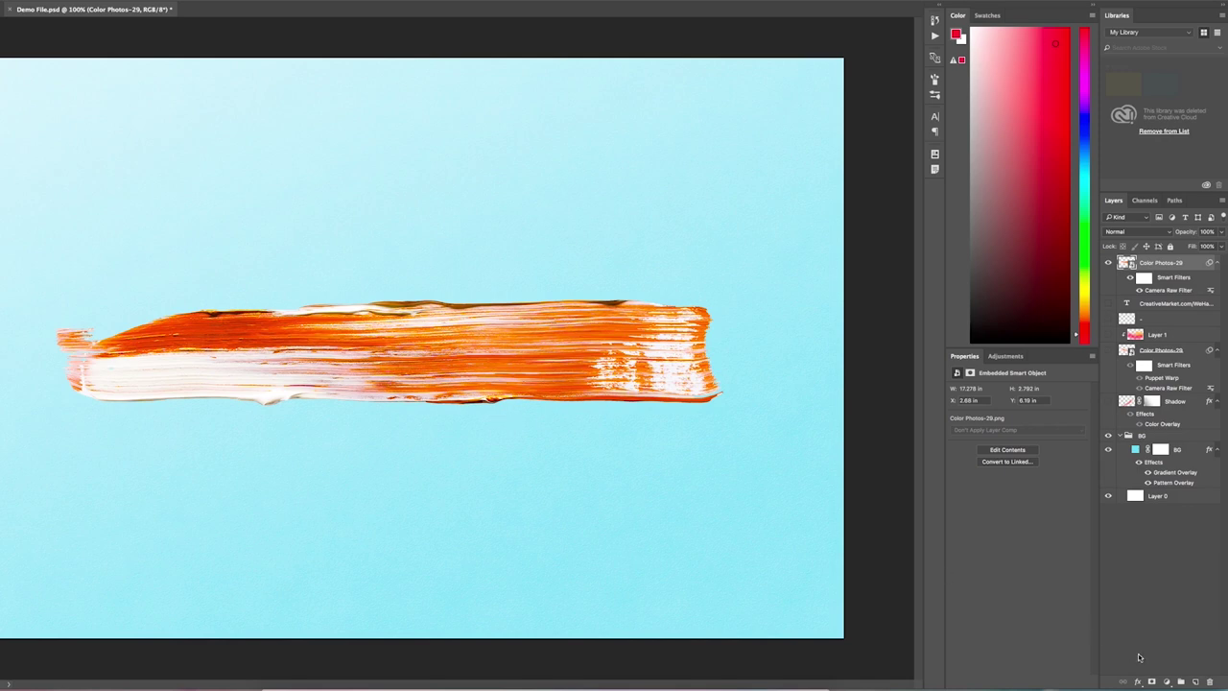
# Create a new empty layer above the paint stroke and clip it to the stroke layer.
pyautogui.click(1194, 681)
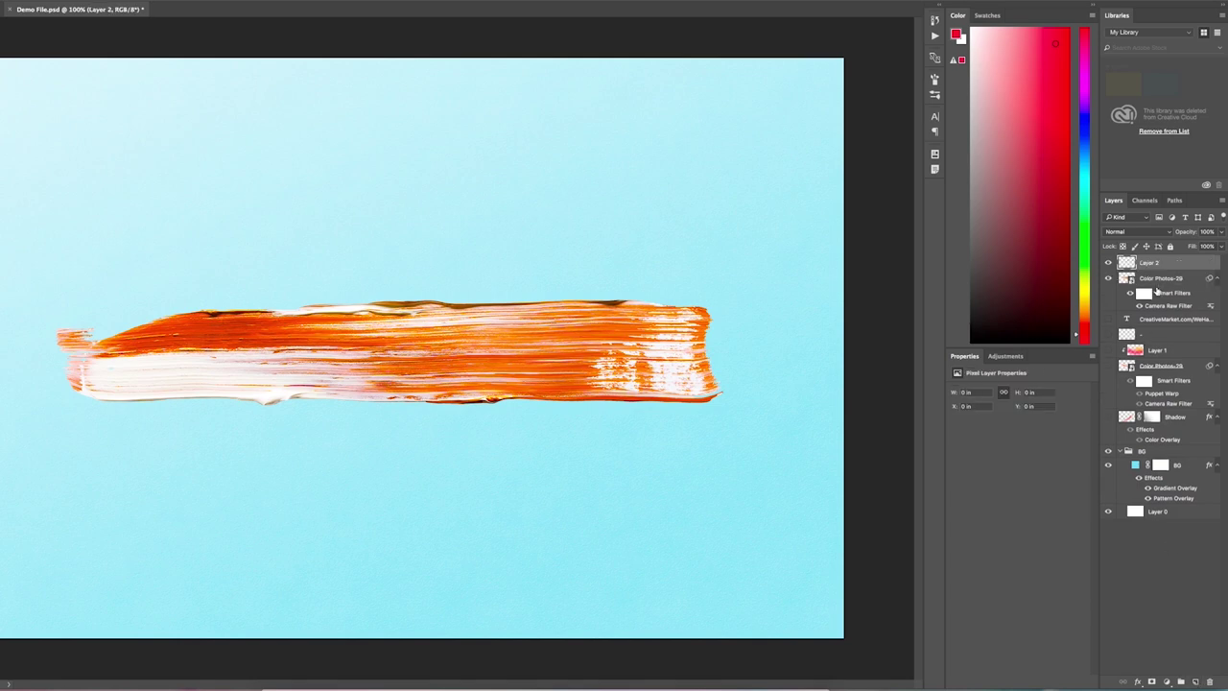
pyautogui.rightClick(1172, 269)
pyautogui.click(1093, 425)
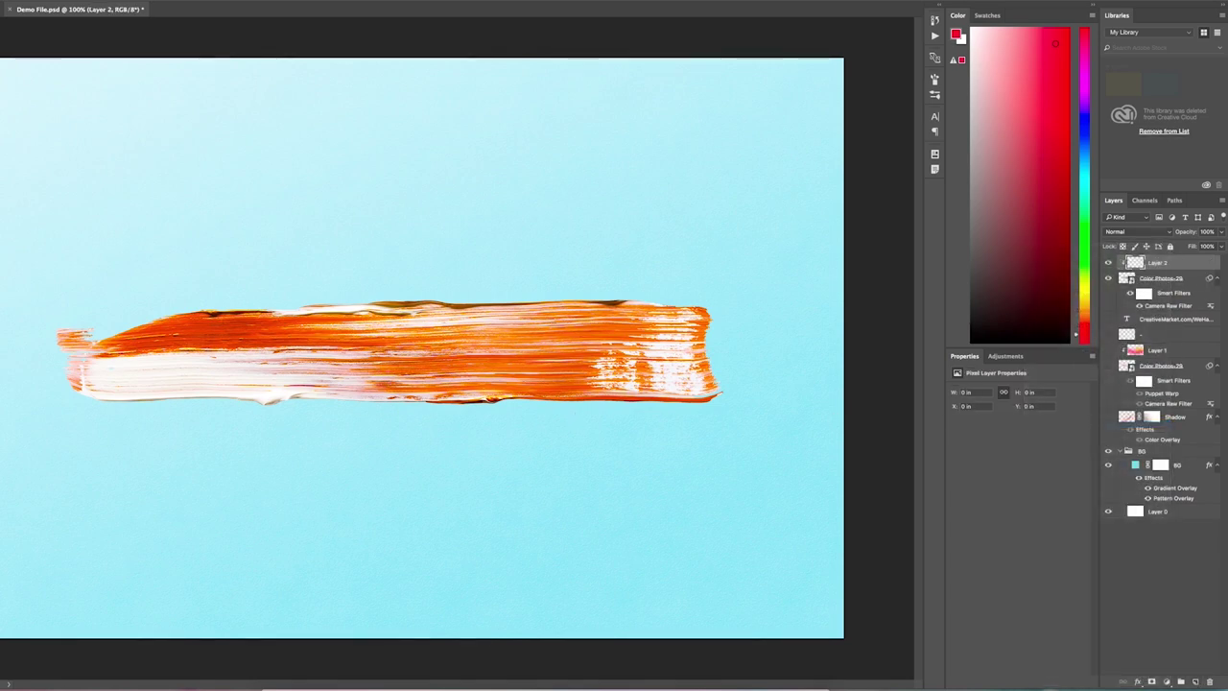
# Swap the foreground and background colours and set the foreground to a bright yellow with a hue of 51°.
pyautogui.press('x')
pyautogui.click(955, 35)
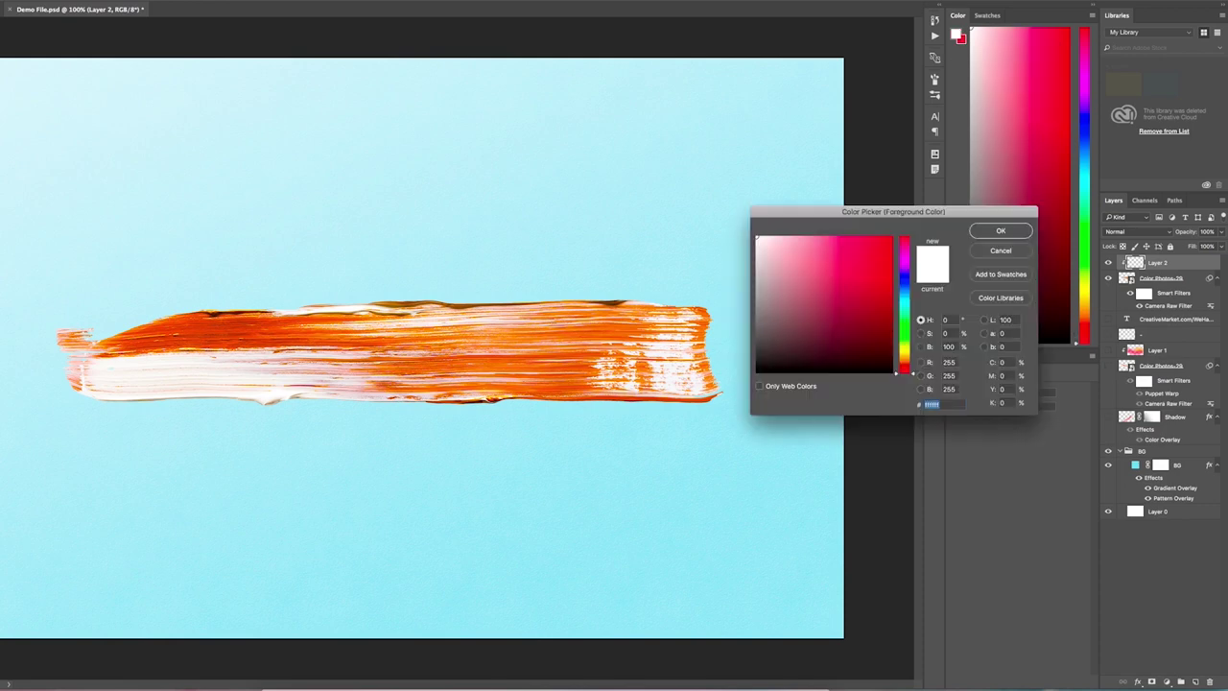
pyautogui.click(905, 355)
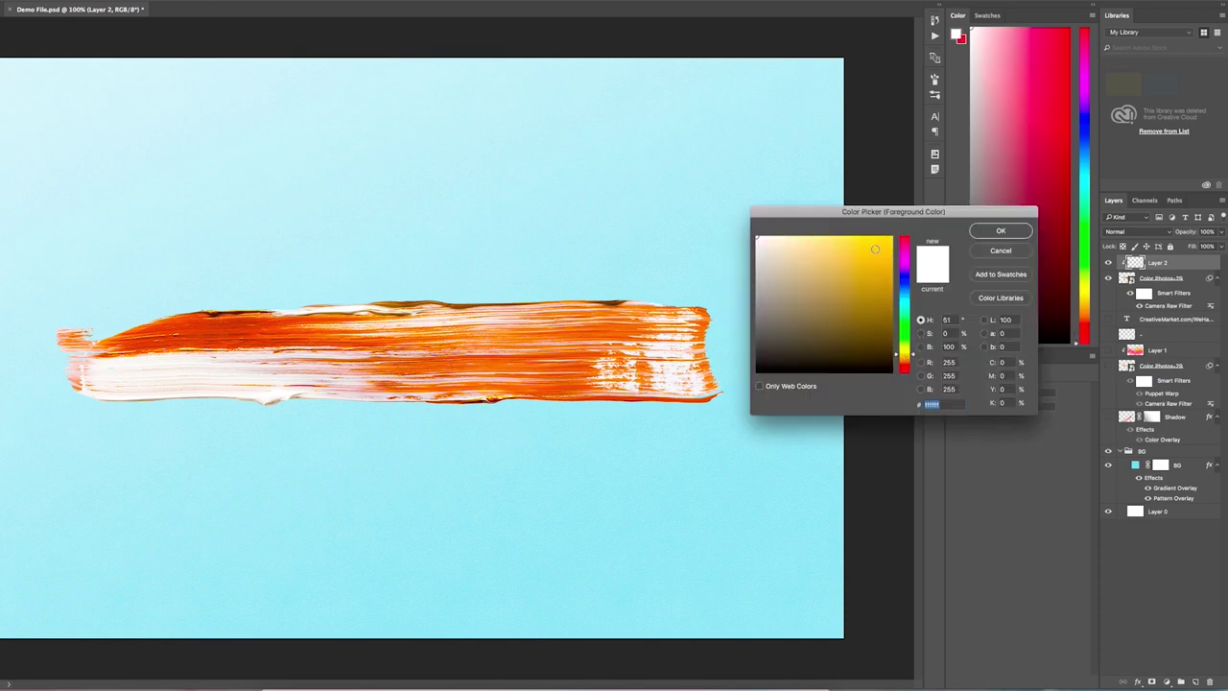
pyautogui.click(867, 243)
pyautogui.click(1001, 231)
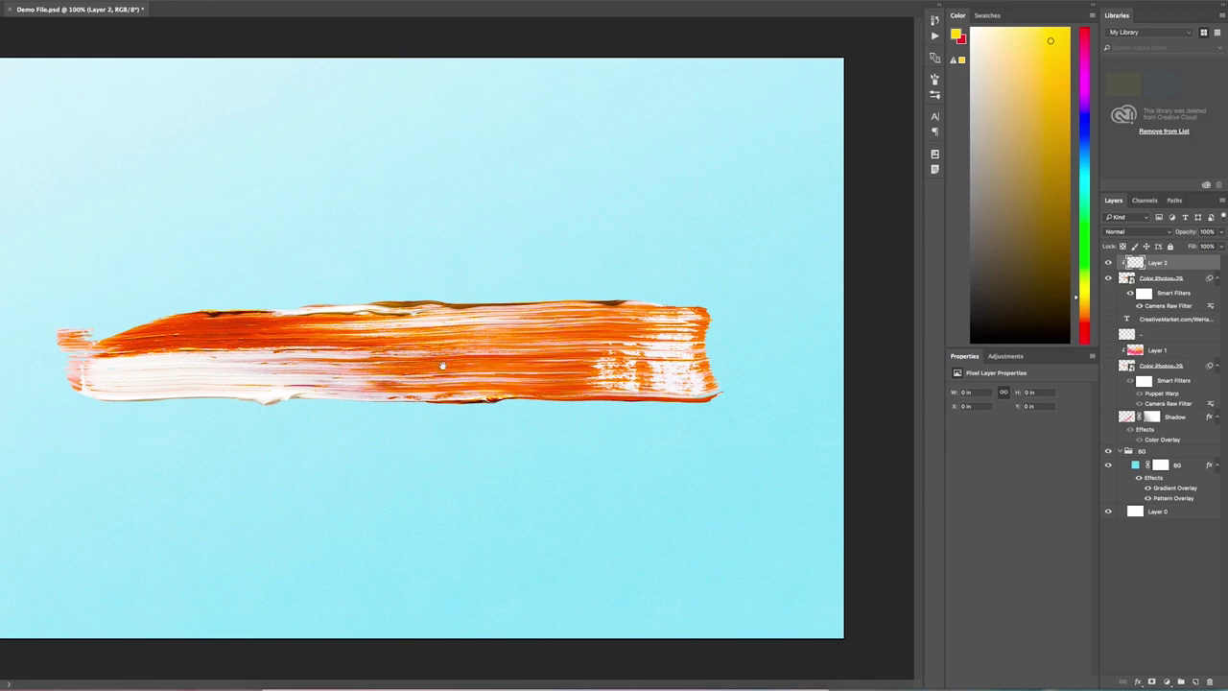
# Brush yellow over the right half of the stroke on the clipped layer, and set that layer's blend mode to Color.
pyautogui.press('b')
pyautogui.moveTo(675, 342); pyautogui.dragTo(456, 233)
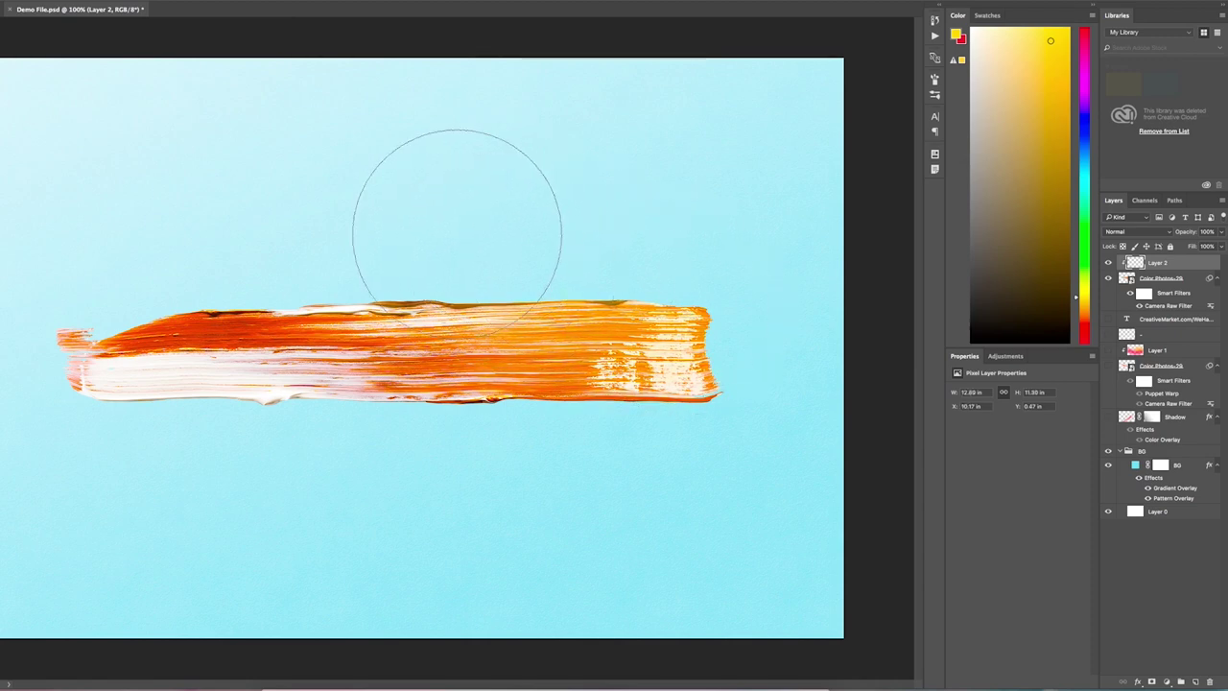
pyautogui.click(1151, 234)
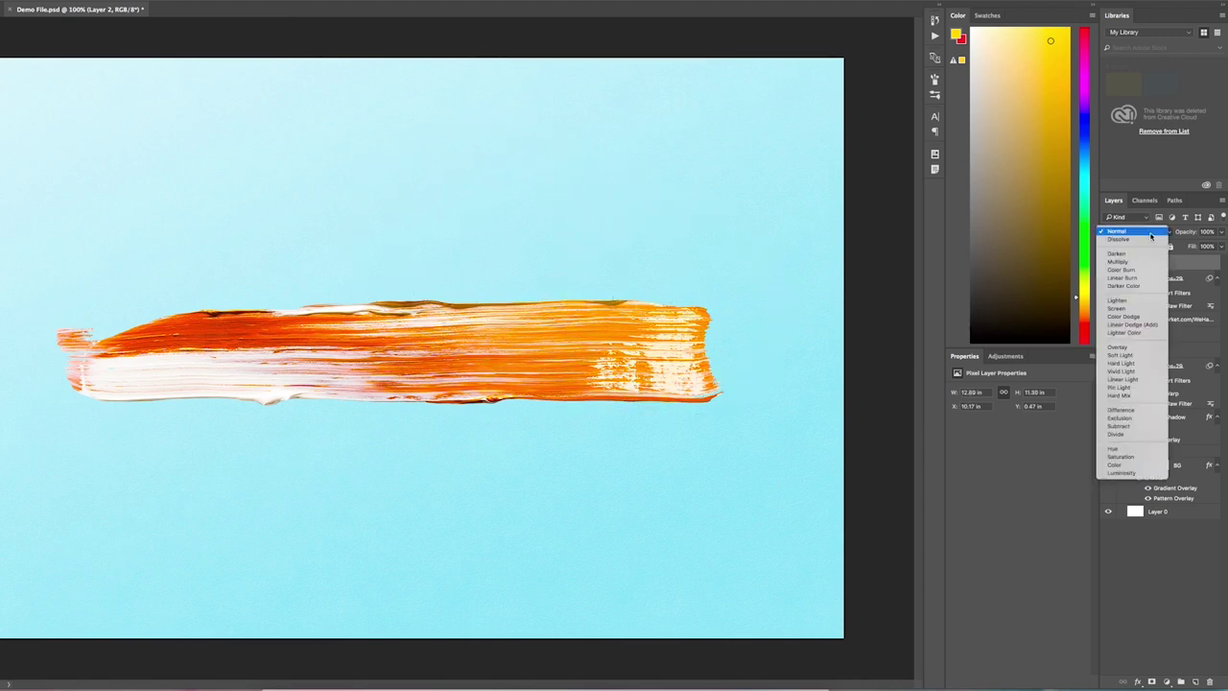
pyautogui.click(1136, 467)
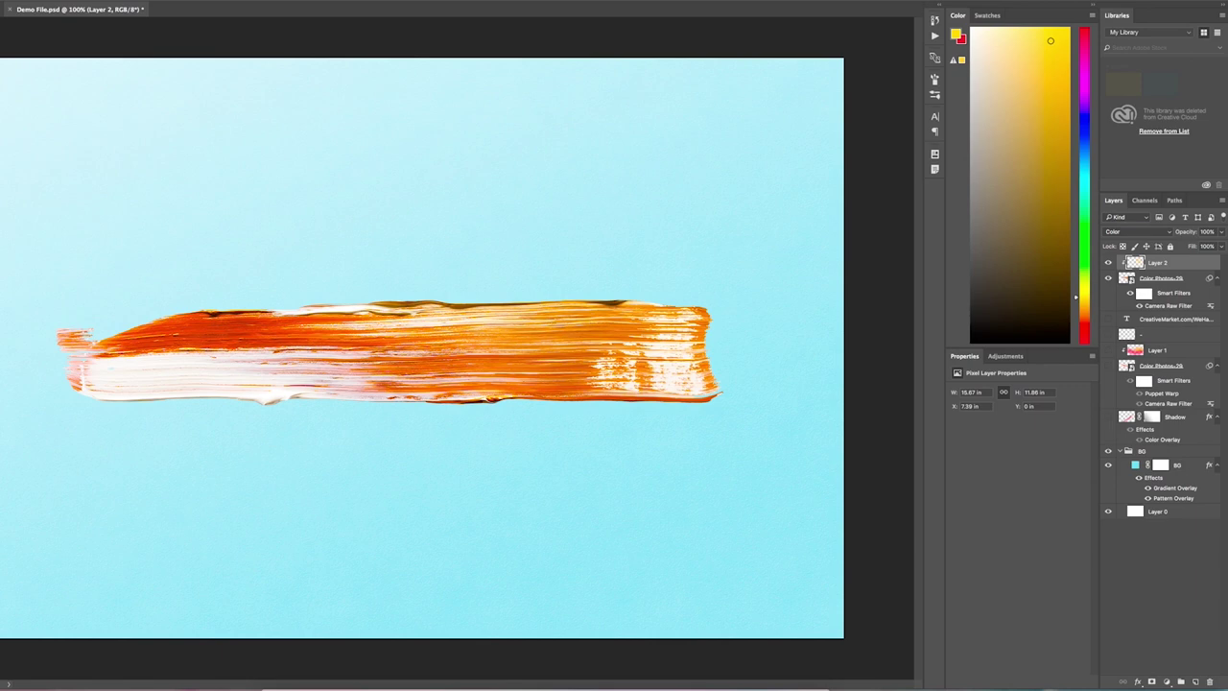
# Brush red over the stroke's lower edge and left end, and restore yellow as the foreground to tint its lower middle.
pyautogui.press('x')
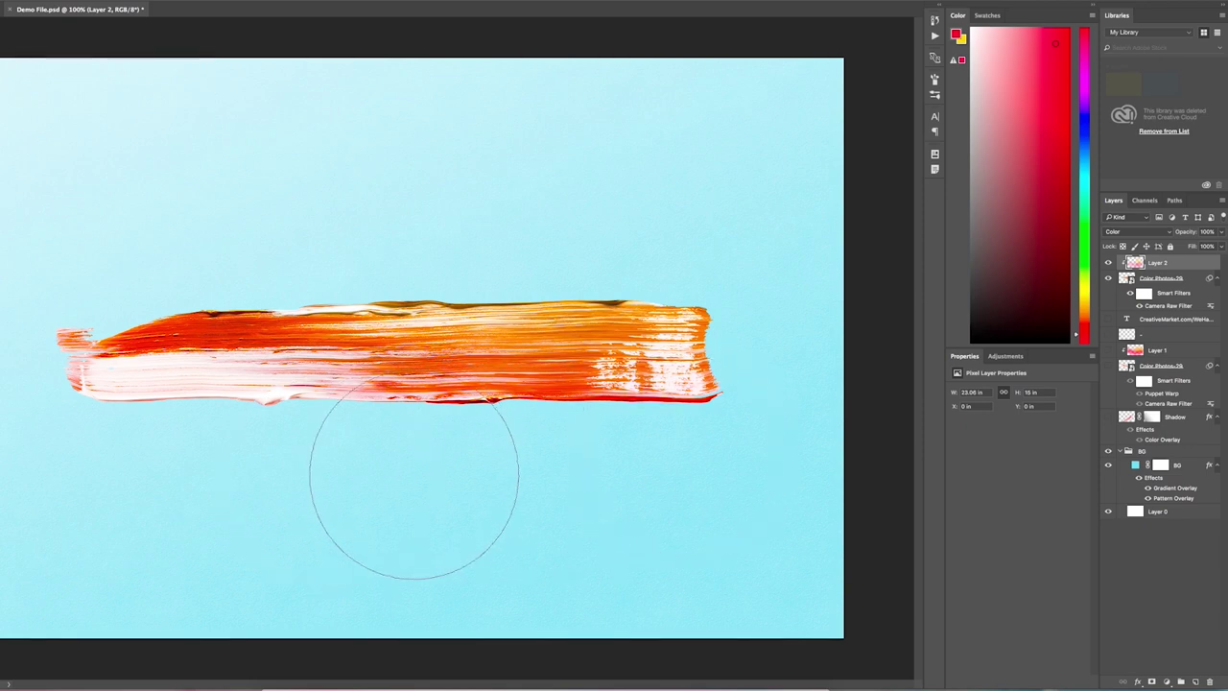
pyautogui.press('x')
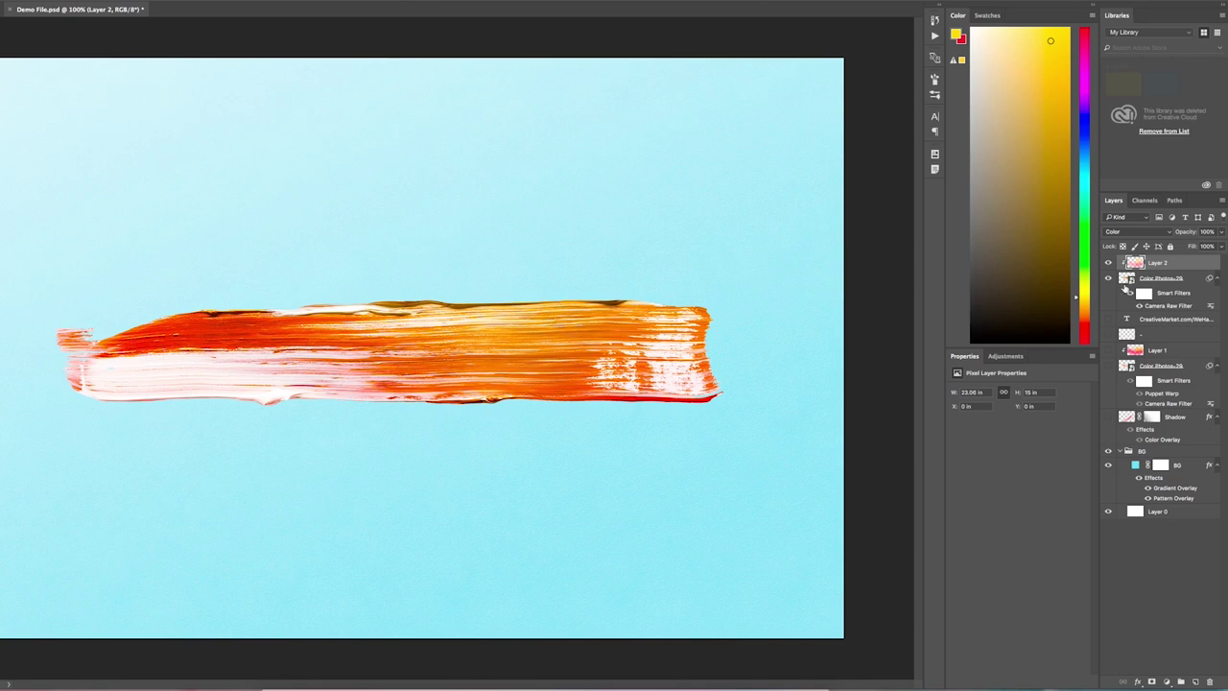
# Start a Puppet Warp on the Color Photos-29 layer, pinning and lowering the stroke's middle and raising both ends.
pyautogui.click(1192, 281)
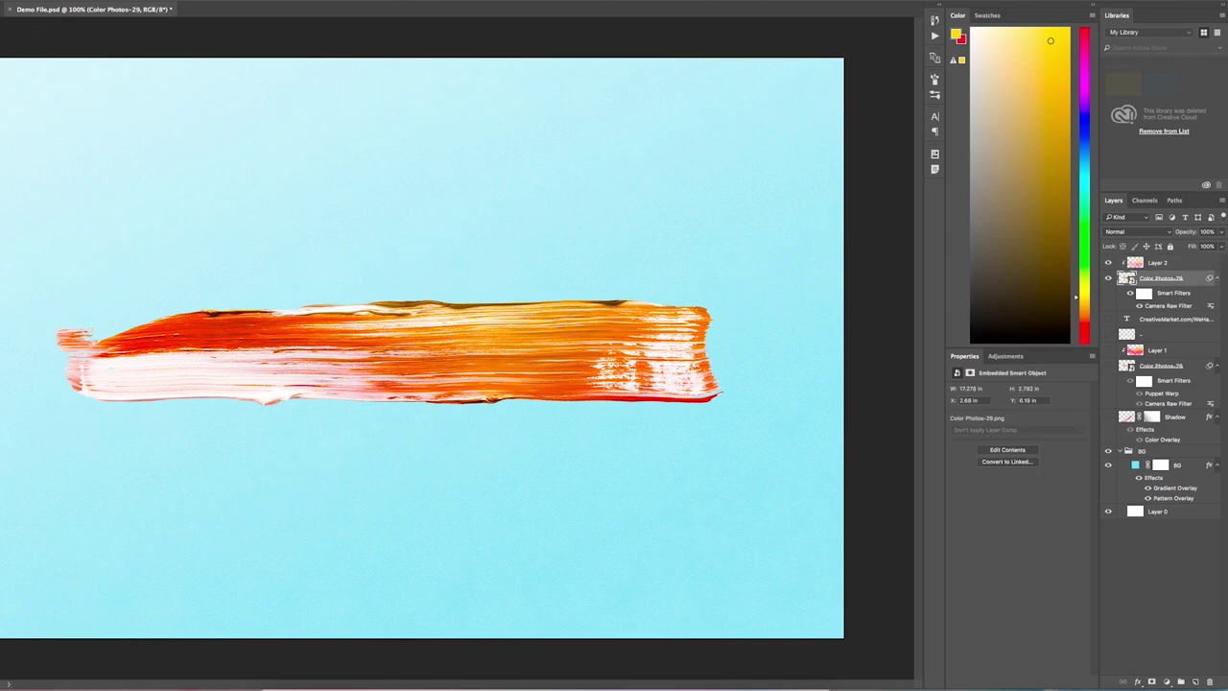
pyautogui.press('Left')
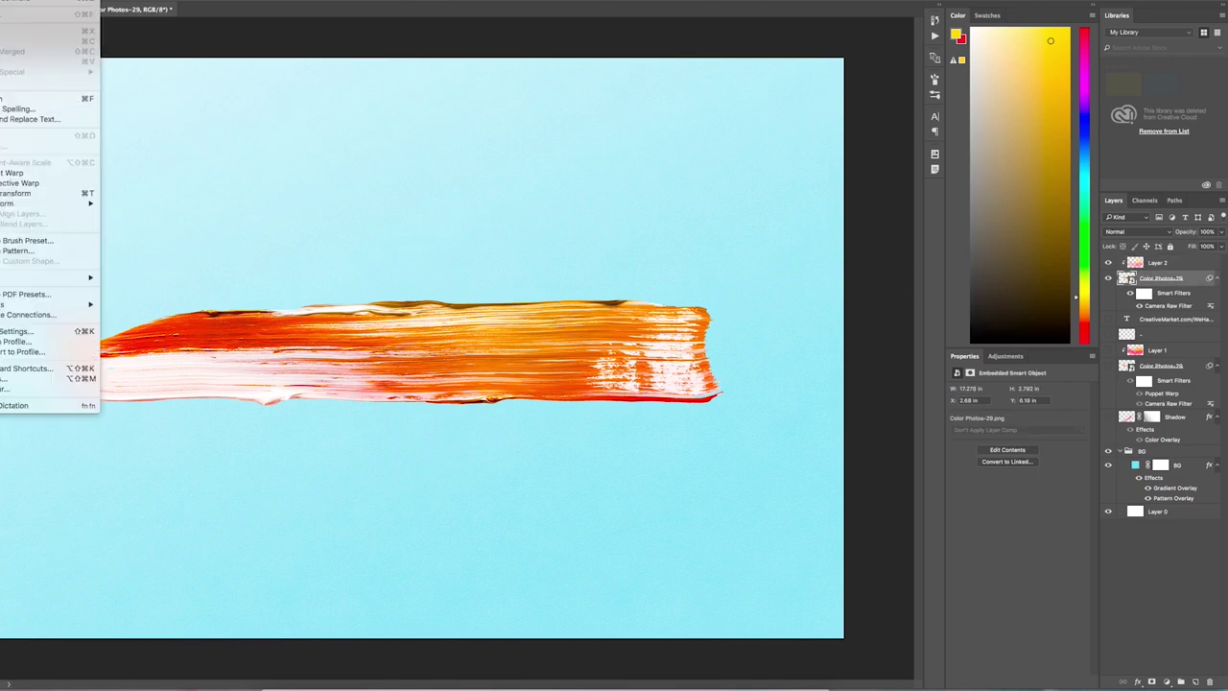
pyautogui.click(18, 174)
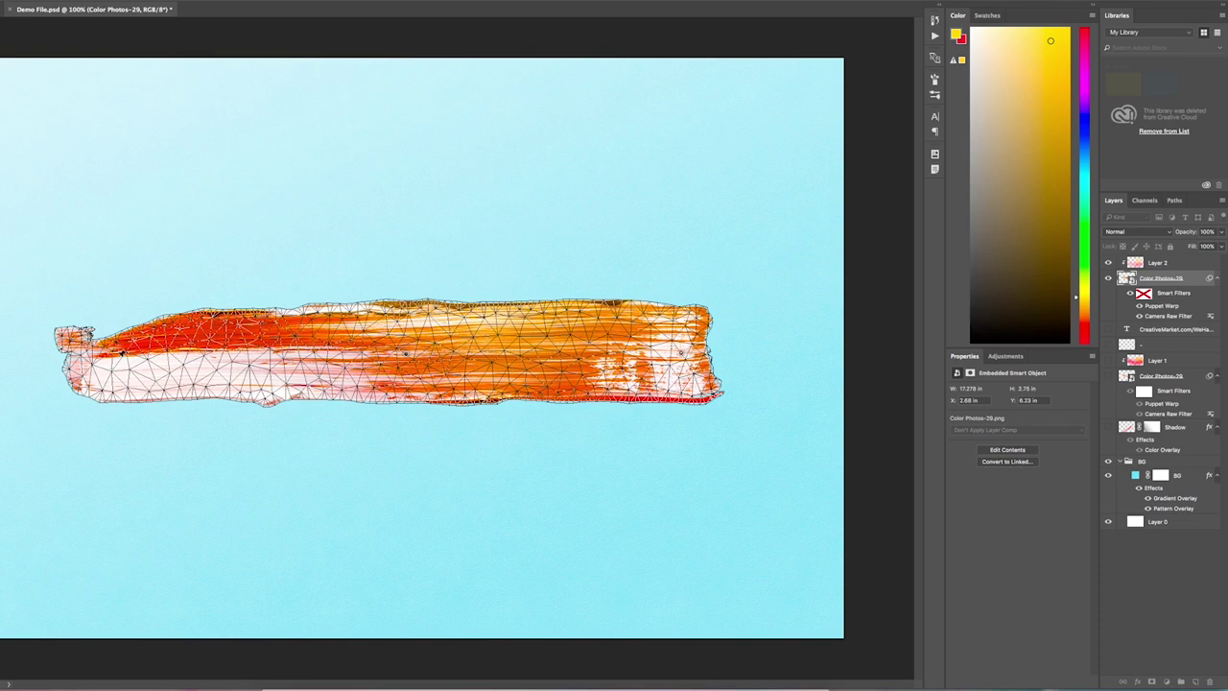
pyautogui.moveTo(409, 360); pyautogui.dragTo(407, 389)
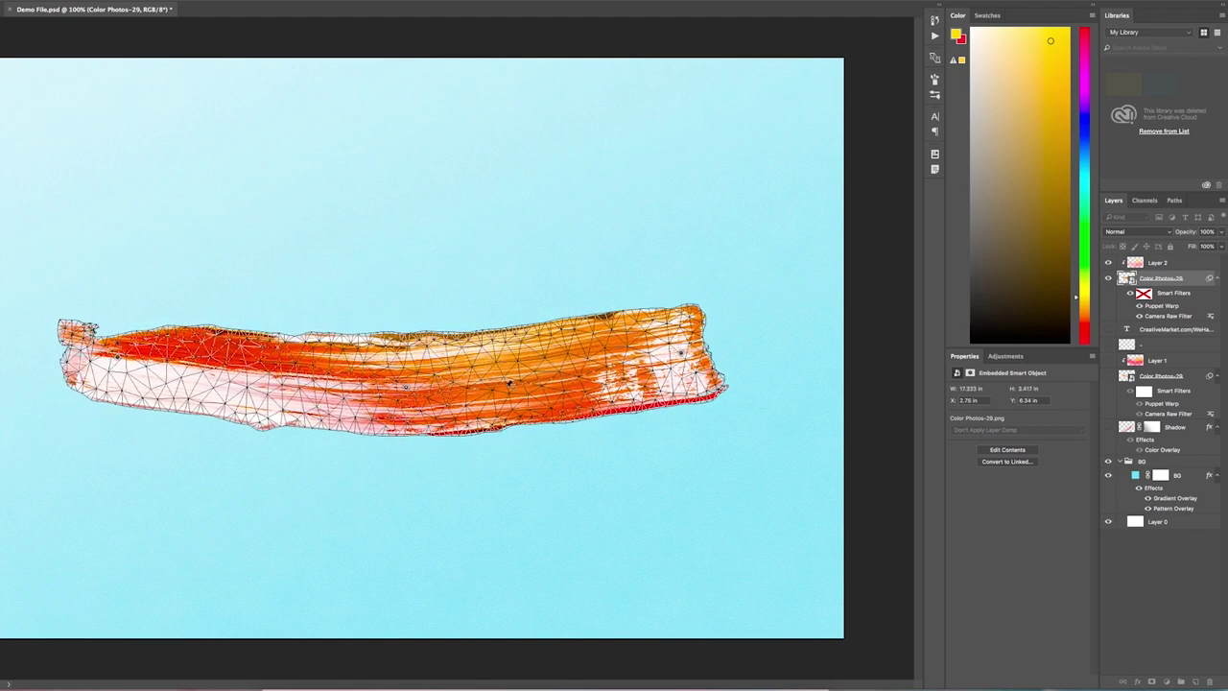
pyautogui.moveTo(680, 354); pyautogui.dragTo(680, 337)
pyautogui.moveTo(119, 362); pyautogui.dragTo(117, 334)
# Pin the stroke midway between its centre and each end, and pull these pins and the centre into a deeper, smoother curve.
pyautogui.moveTo(223, 358); pyautogui.dragTo(227, 366)
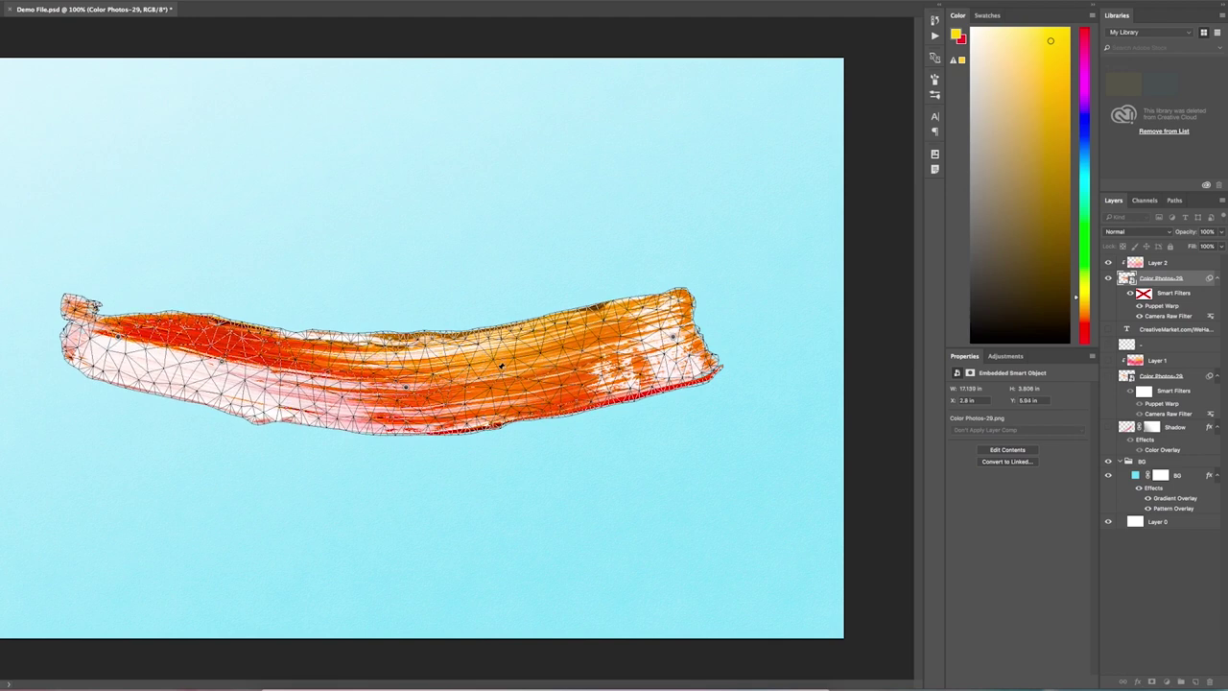
pyautogui.moveTo(547, 361); pyautogui.dragTo(542, 365)
pyautogui.moveTo(227, 367)
pyautogui.mouseDown()
pyautogui.moveTo(220, 348)
pyautogui.moveTo(219, 369)
pyautogui.mouseUp()
pyautogui.moveTo(543, 373); pyautogui.dragTo(544, 372)
pyautogui.moveTo(407, 396); pyautogui.dragTo(411, 407)
pyautogui.moveTo(548, 378); pyautogui.dragTo(546, 380)
pyautogui.moveTo(222, 370); pyautogui.dragTo(226, 366)
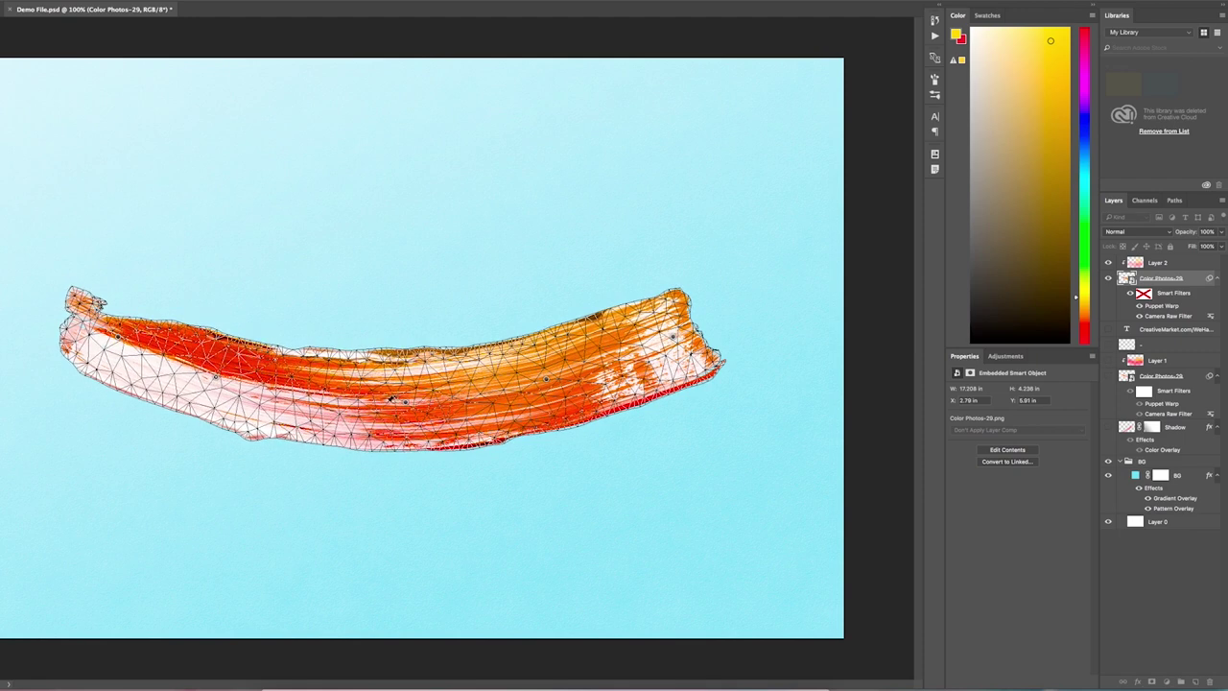
pyautogui.moveTo(407, 407); pyautogui.dragTo(407, 419)
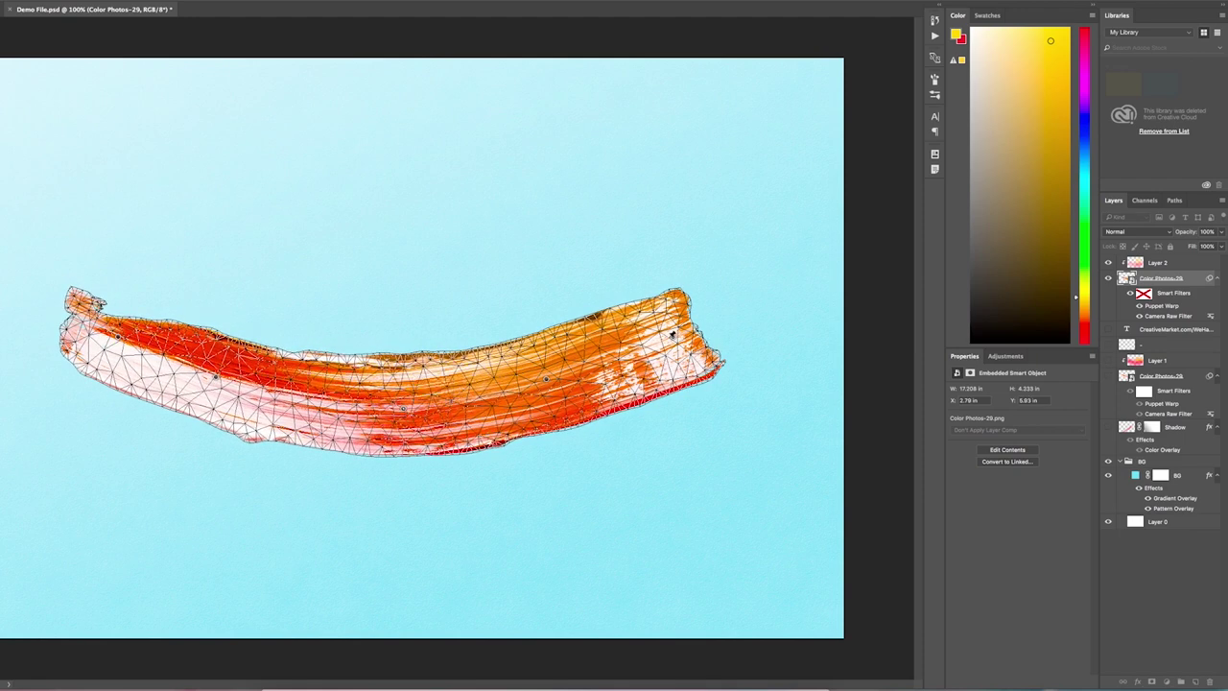
# Raise both stroke ends and lower the middle pins slightly, apply the Puppet Warp, and move the stroke with its colour layer slightly up and right.
pyautogui.moveTo(675, 338); pyautogui.dragTo(661, 294)
pyautogui.click(677, 294)
pyautogui.moveTo(82, 298); pyautogui.dragTo(85, 288)
pyautogui.moveTo(217, 382); pyautogui.dragTo(219, 385)
pyautogui.moveTo(403, 410); pyautogui.dragTo(405, 416)
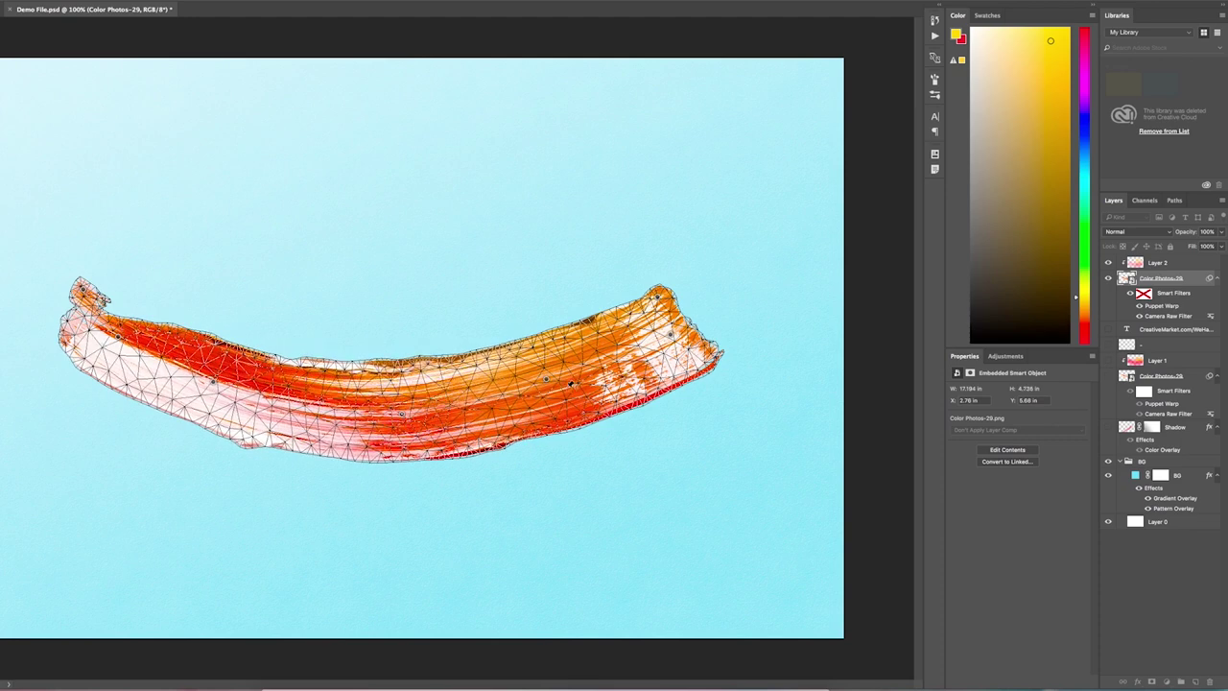
pyautogui.moveTo(548, 383); pyautogui.dragTo(549, 385)
pyautogui.moveTo(404, 419); pyautogui.dragTo(406, 423)
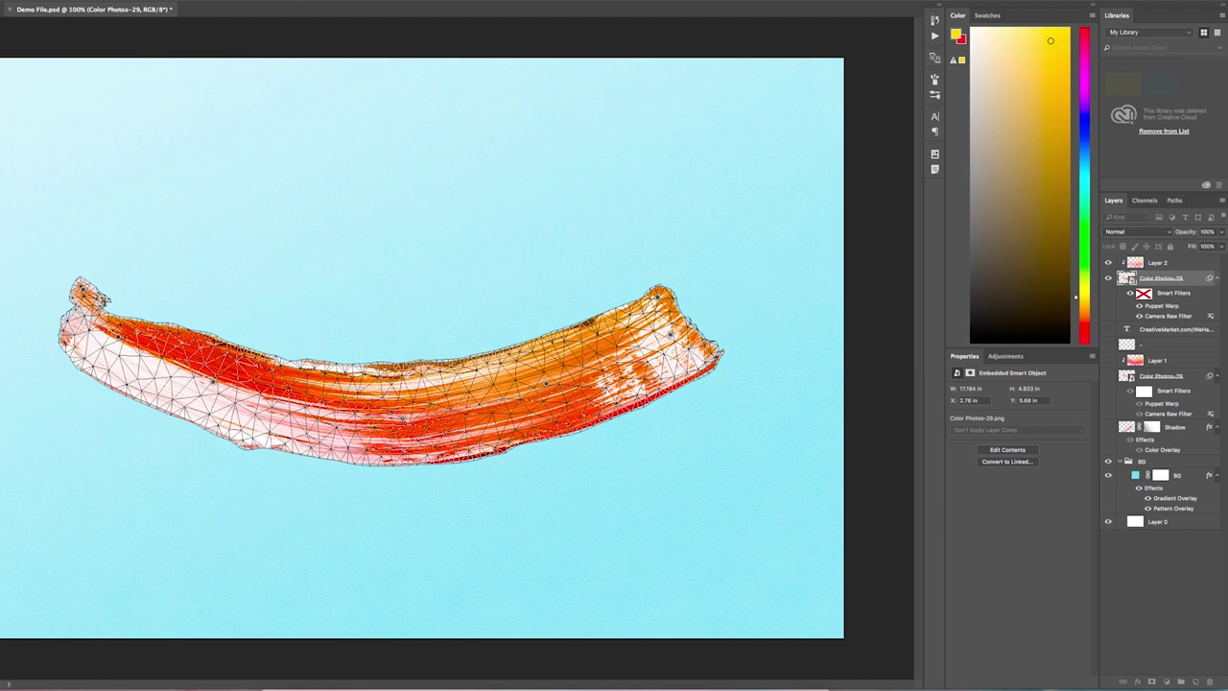
pyautogui.press('Return')
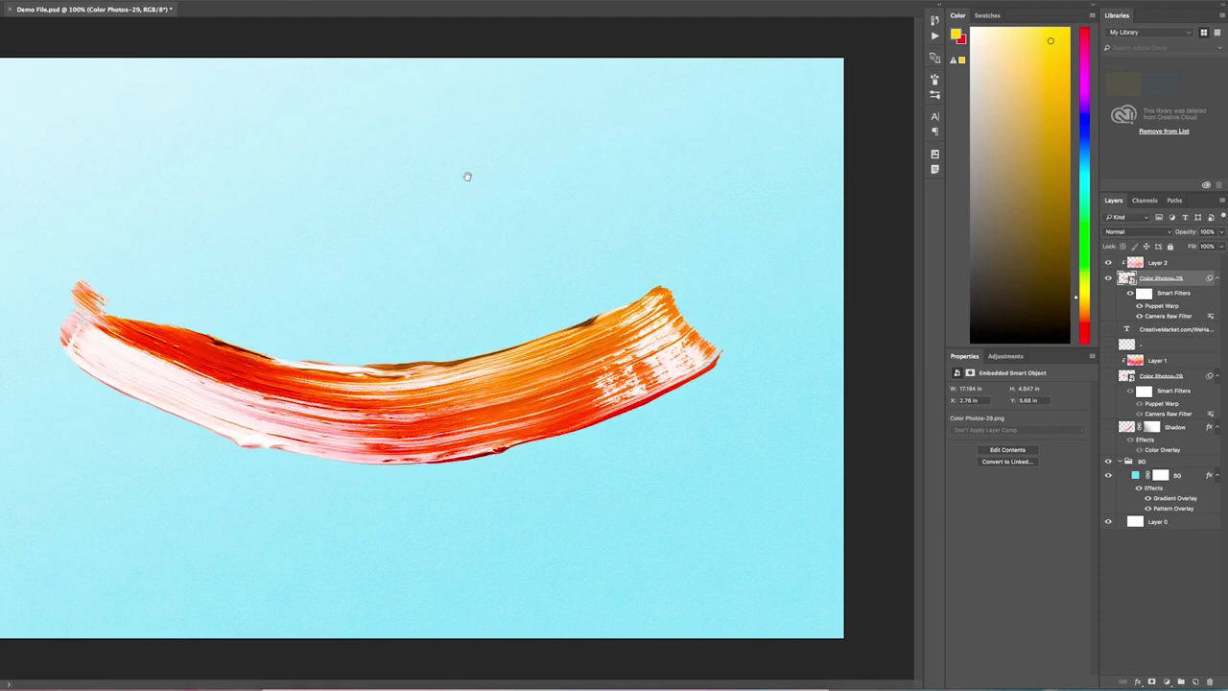
pyautogui.moveTo(518, 390); pyautogui.dragTo(537, 364)
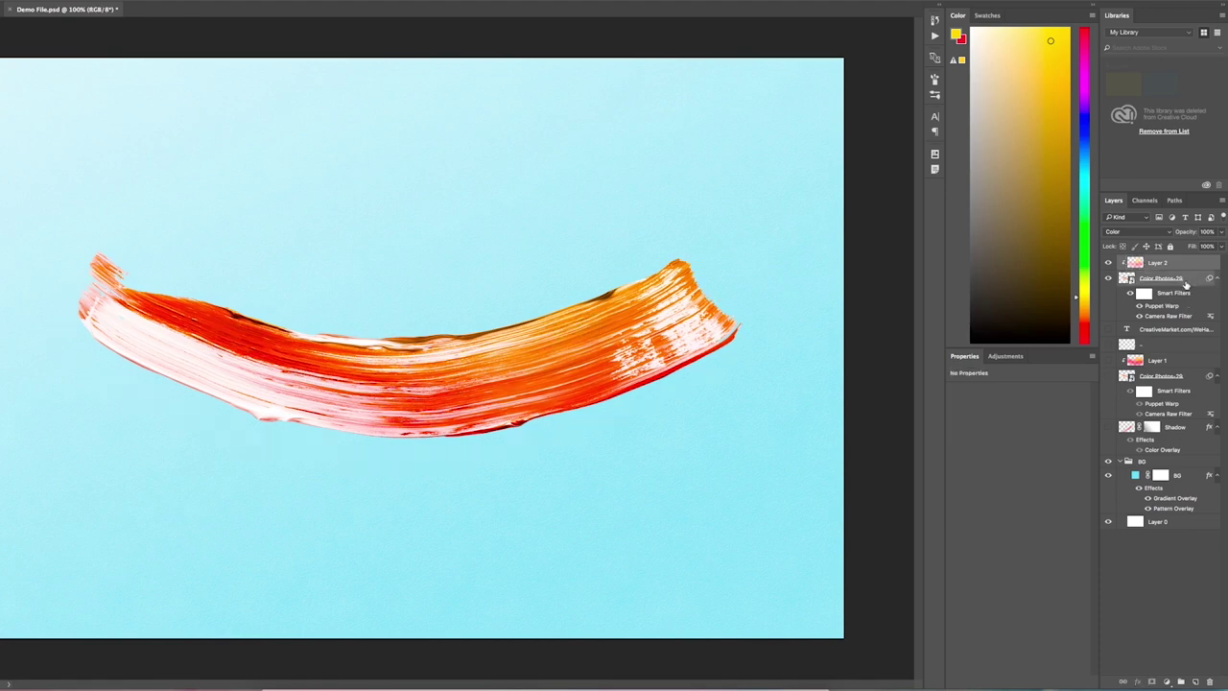
# Make a merged copy of Layer 2 and Color Photos-29, and place it beneath the Color Photos-29 layer.
pyautogui.click(1188, 282)
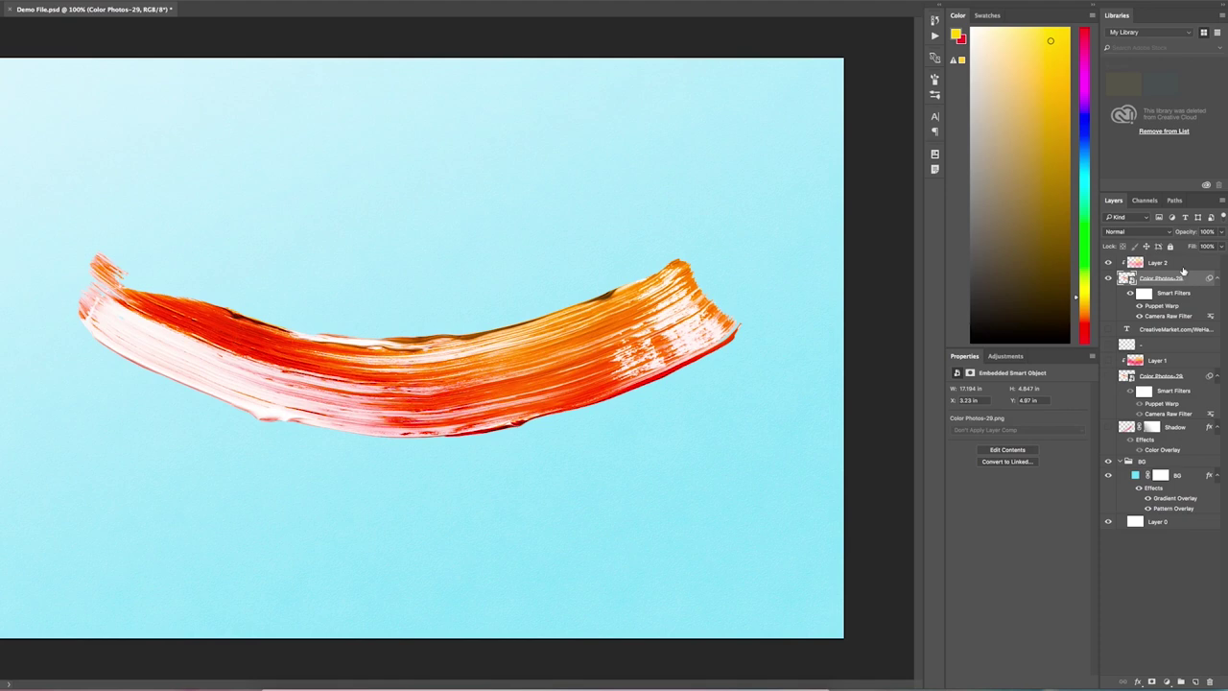
pyautogui.click(1183, 269)
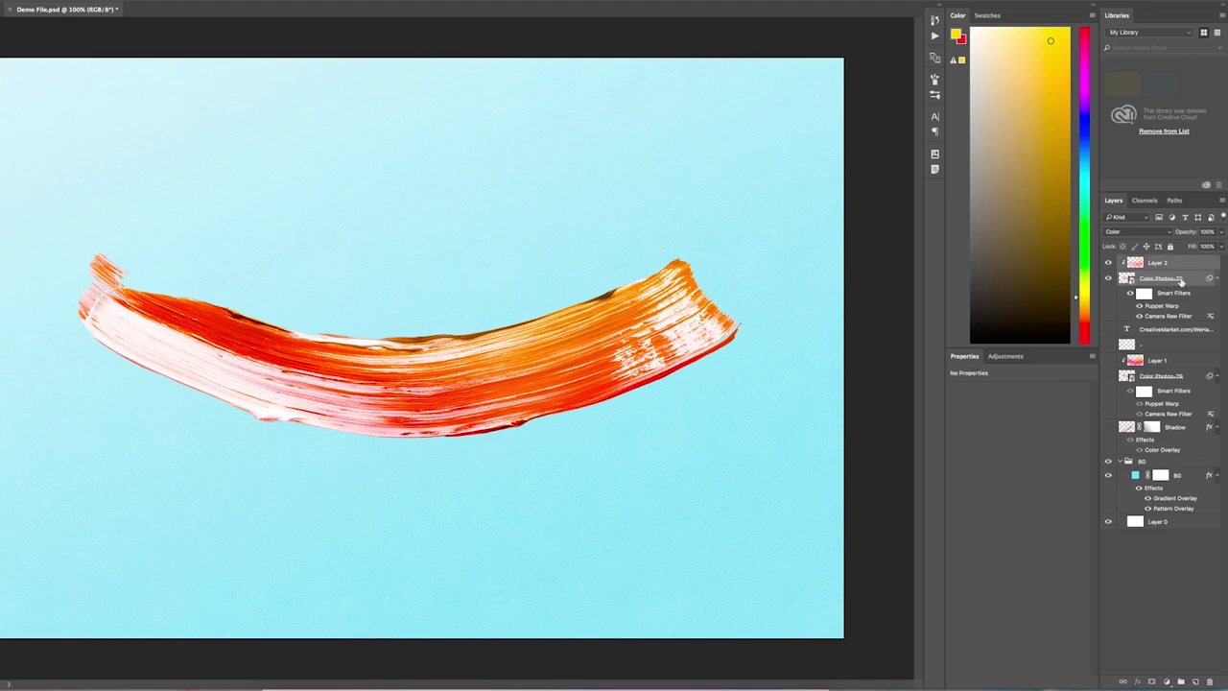
pyautogui.hotkey('ctrl', 'alt', 'j')
pyautogui.press('Return')
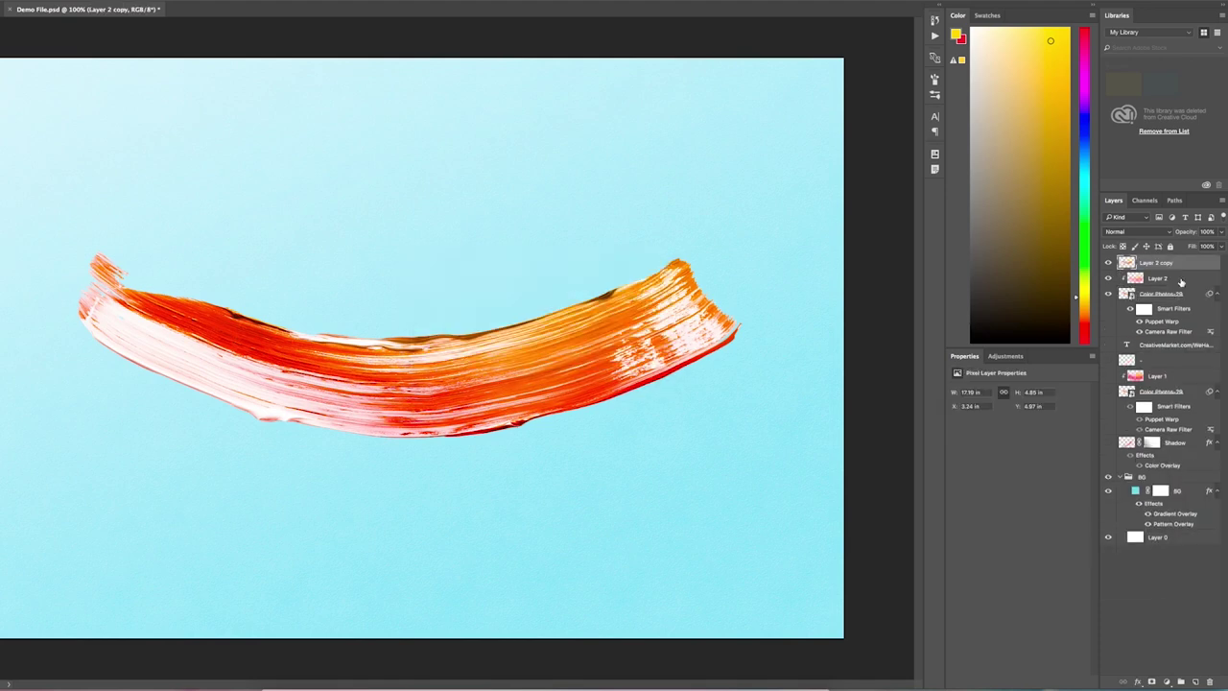
pyautogui.moveTo(1161, 263); pyautogui.dragTo(1158, 330)
# Add a Color Overlay to the merged copy in a very dark navy blue, with Normal blending at 100% opacity.
pyautogui.rightClick(1158, 330)
pyautogui.click(1087, 251)
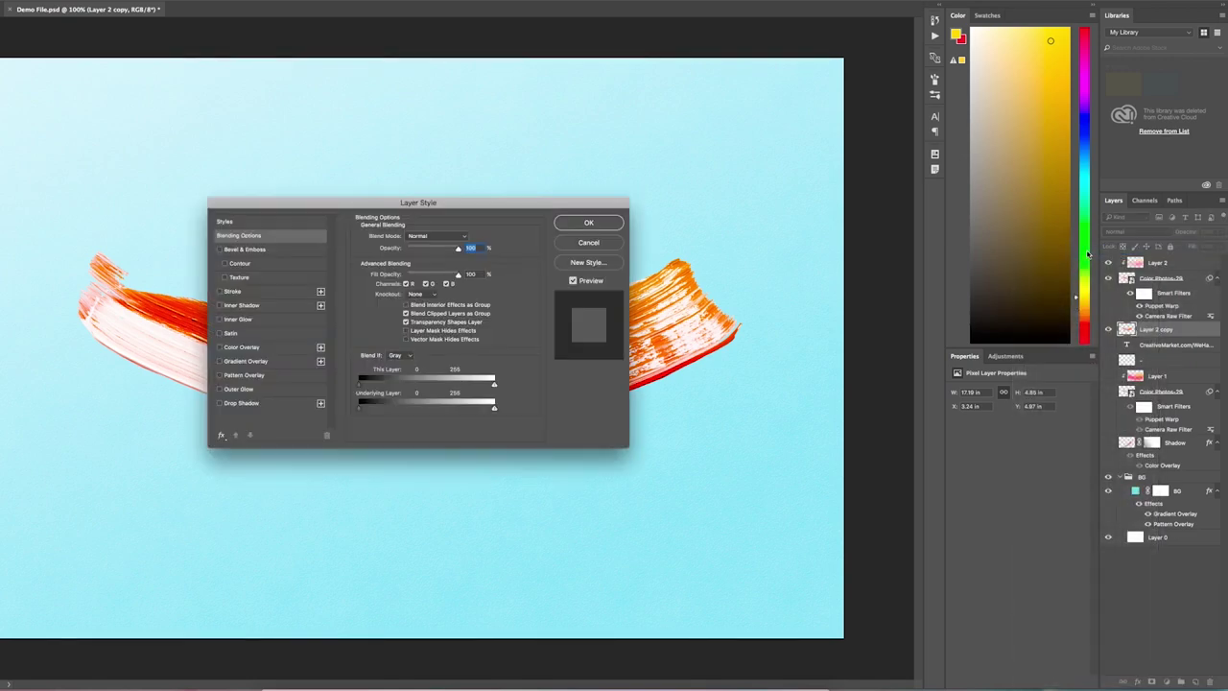
pyautogui.click(246, 347)
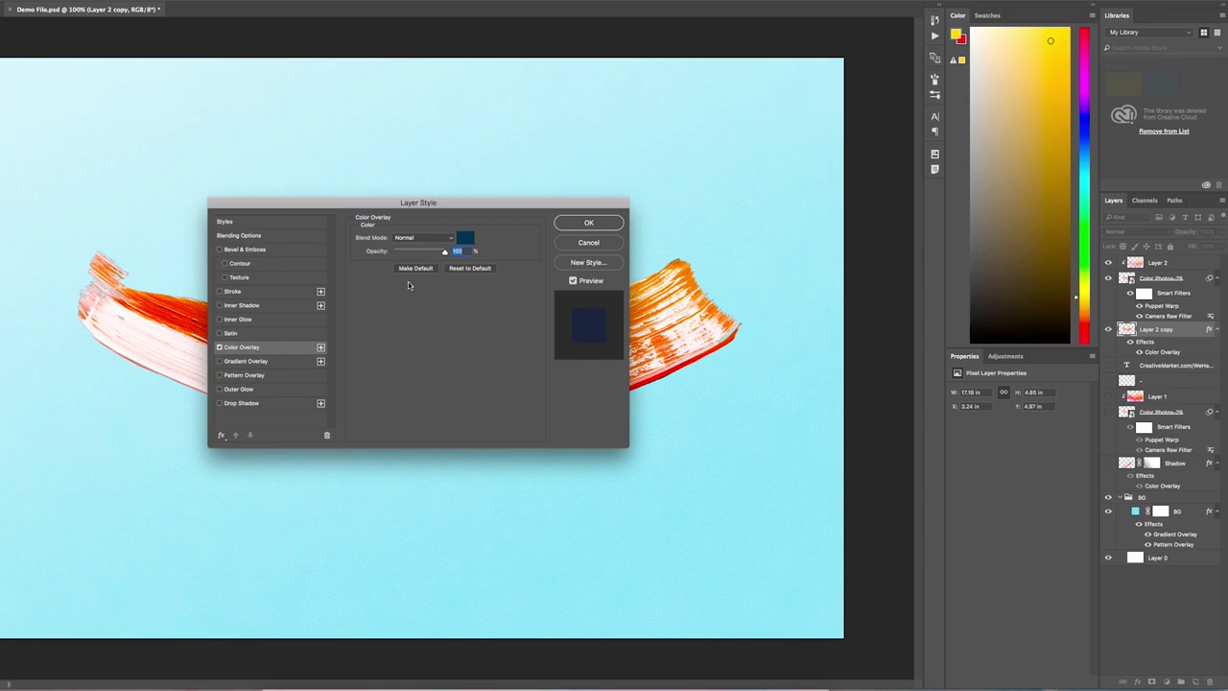
pyautogui.click(464, 238)
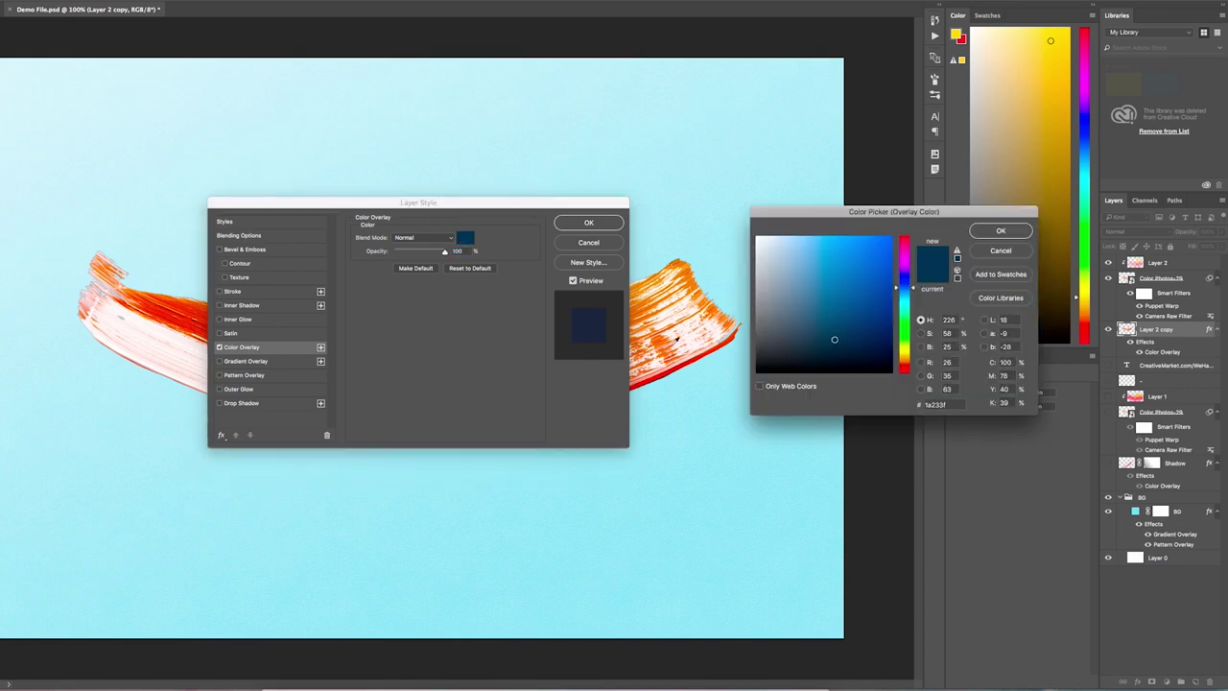
pyautogui.click(829, 354)
pyautogui.click(998, 231)
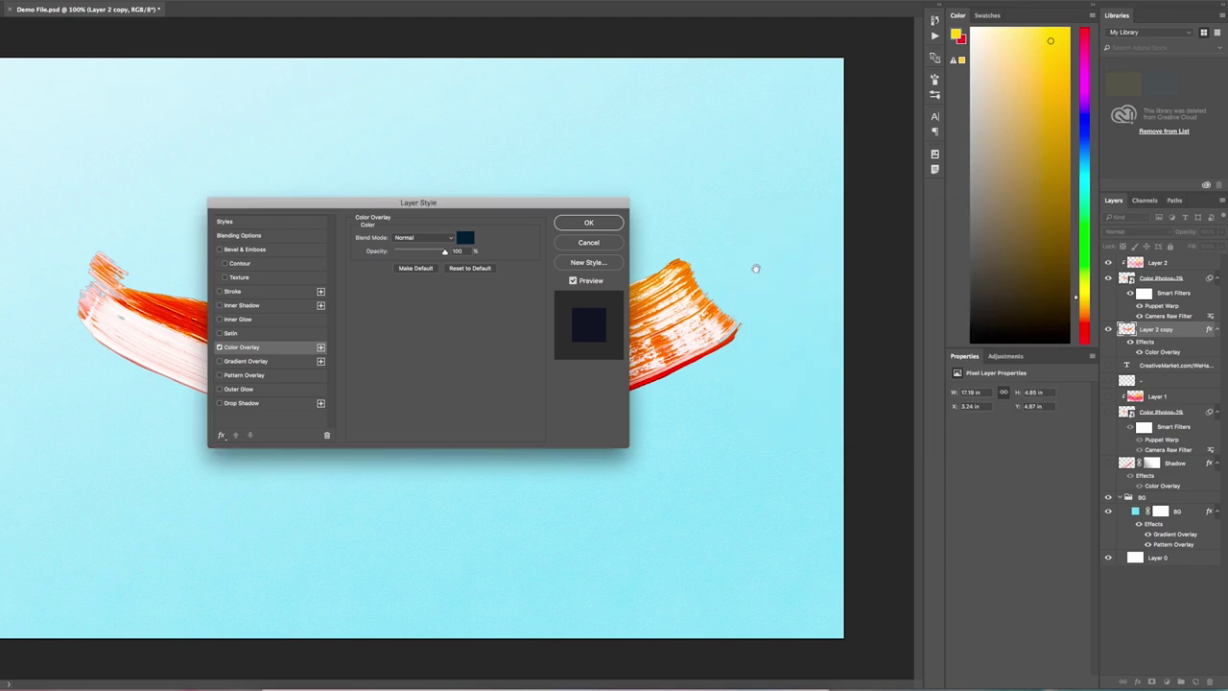
pyautogui.click(604, 225)
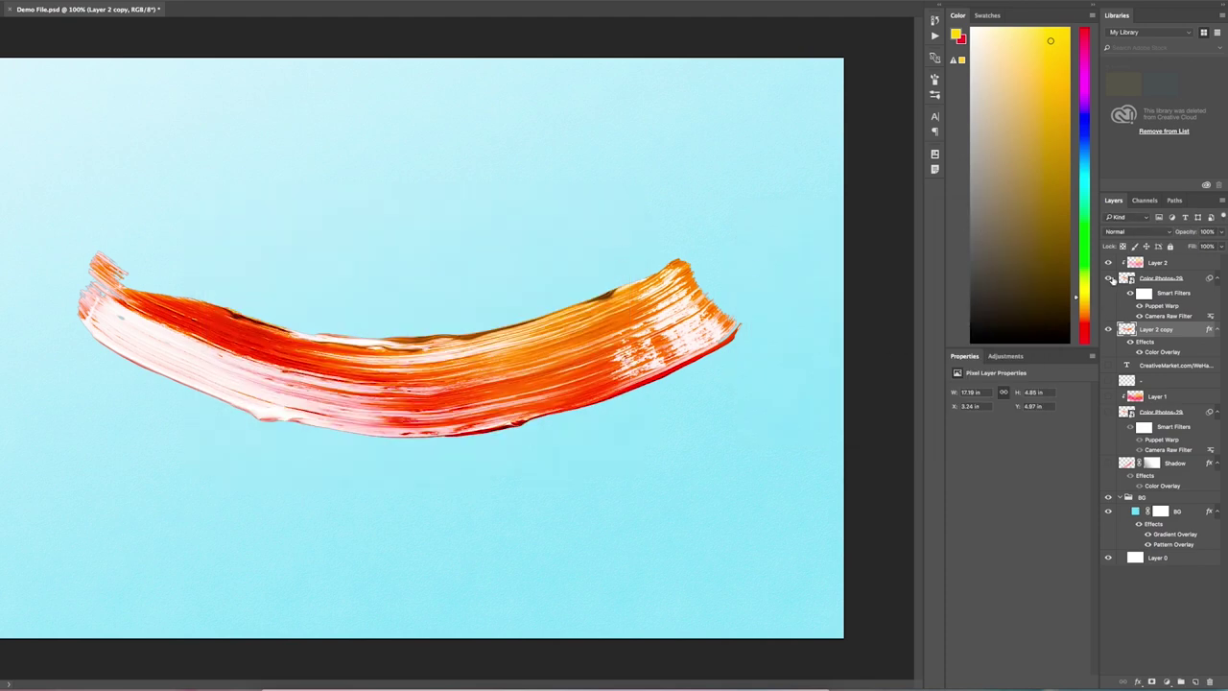
# Hide the Color Photos-29 stroke above the merged copy, and rename the copy Shadow.
pyautogui.click(1110, 278)
pyautogui.click(1109, 278)
pyautogui.click(1110, 280)
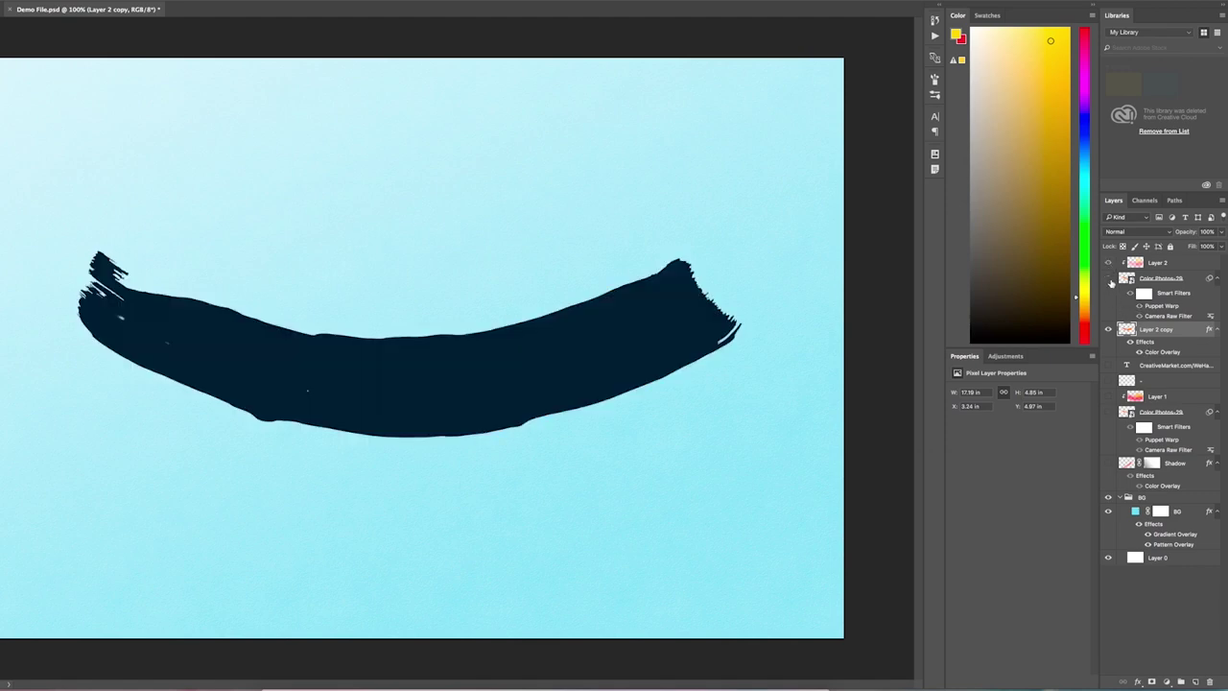
pyautogui.doubleClick(1163, 329)
pyautogui.write('Shadow')
pyautogui.press('Return')
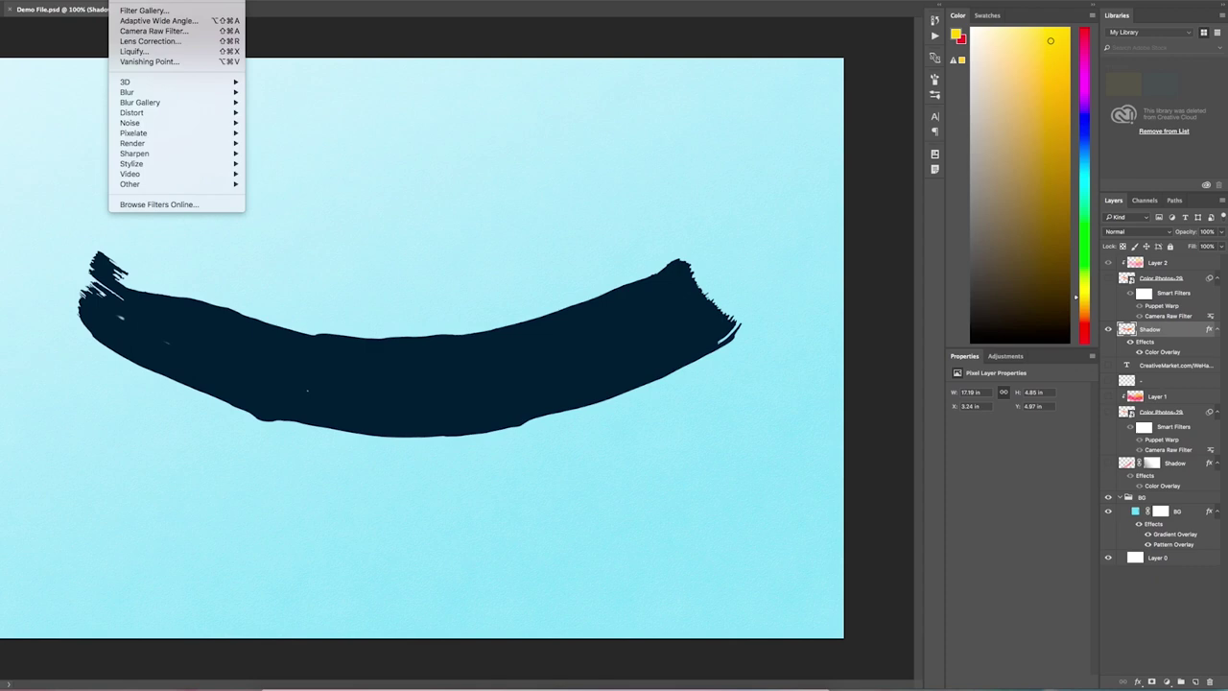
# Start a Tilt-Shift blur on the Shadow layer, turn it nearly vertical beyond the stroke's right end, and extend its transition past the stroke's middle.
pyautogui.moveTo(240, 102)
pyautogui.click(279, 120)
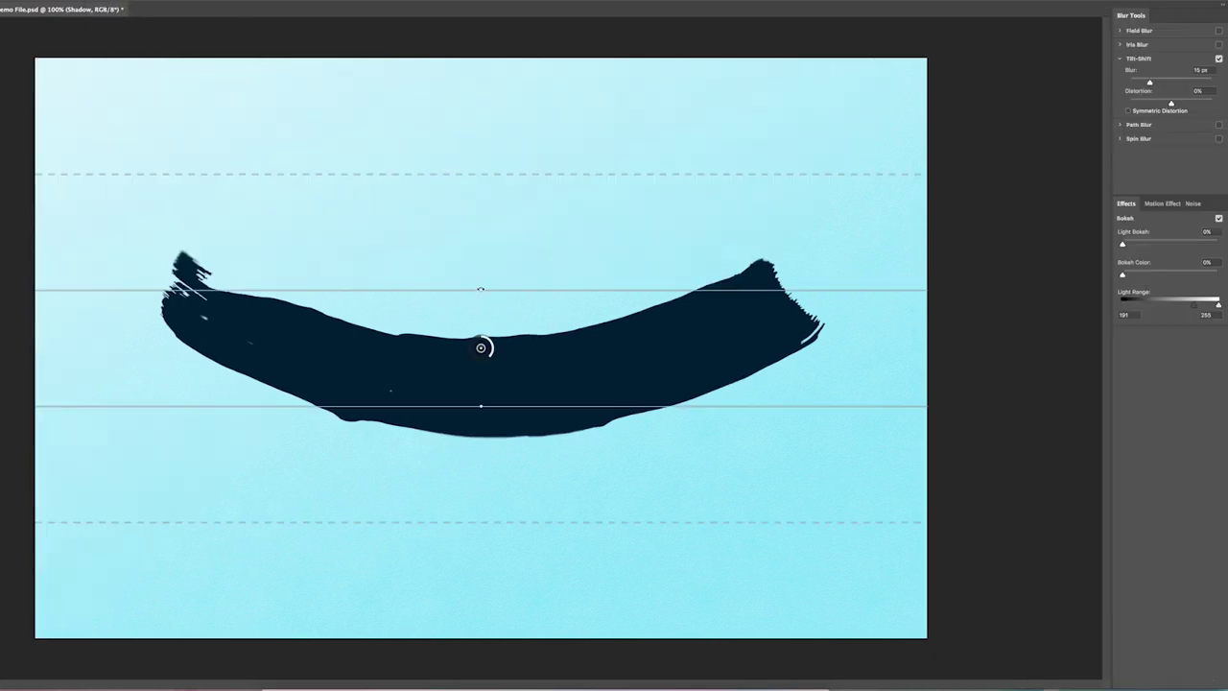
pyautogui.moveTo(501, 288); pyautogui.dragTo(887, 308)
pyautogui.moveTo(824, 277); pyautogui.dragTo(821, 277)
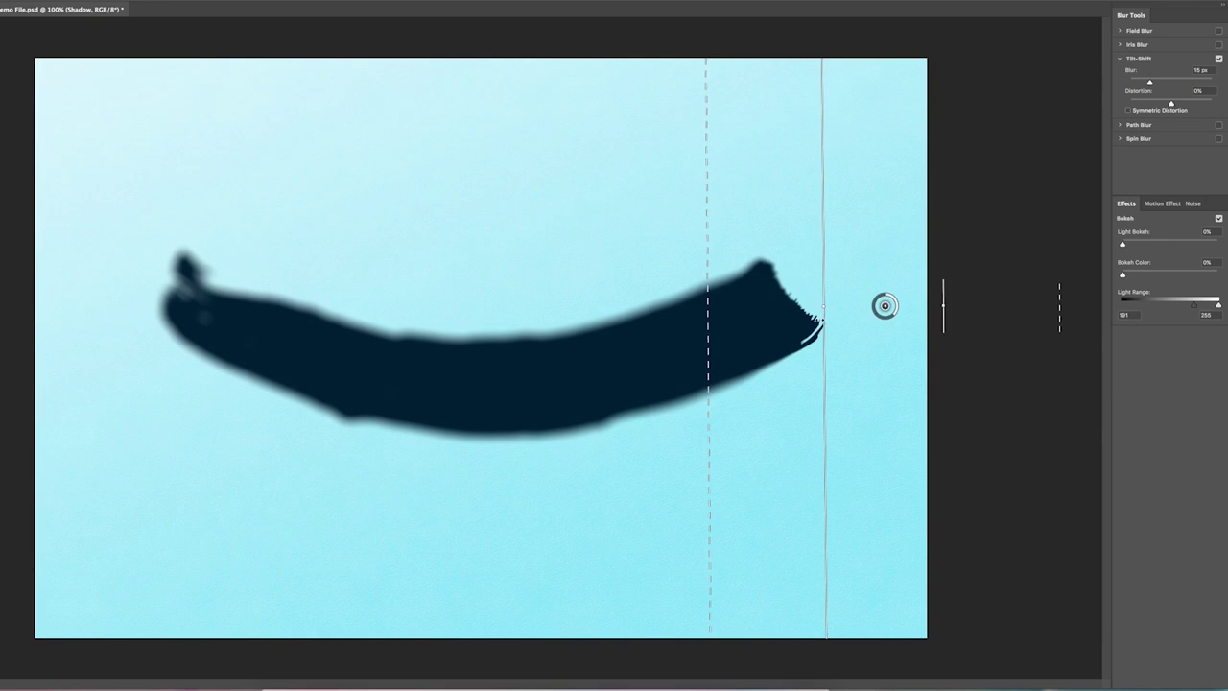
pyautogui.moveTo(819, 307); pyautogui.dragTo(821, 313)
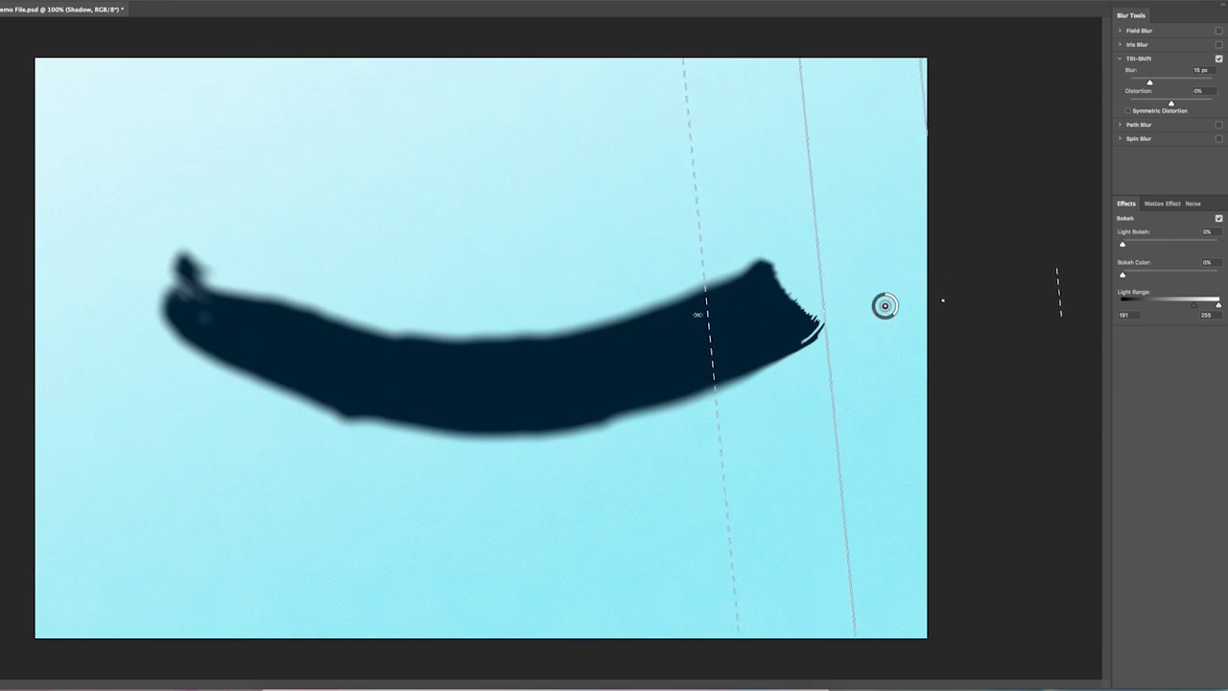
pyautogui.moveTo(699, 315); pyautogui.dragTo(419, 317)
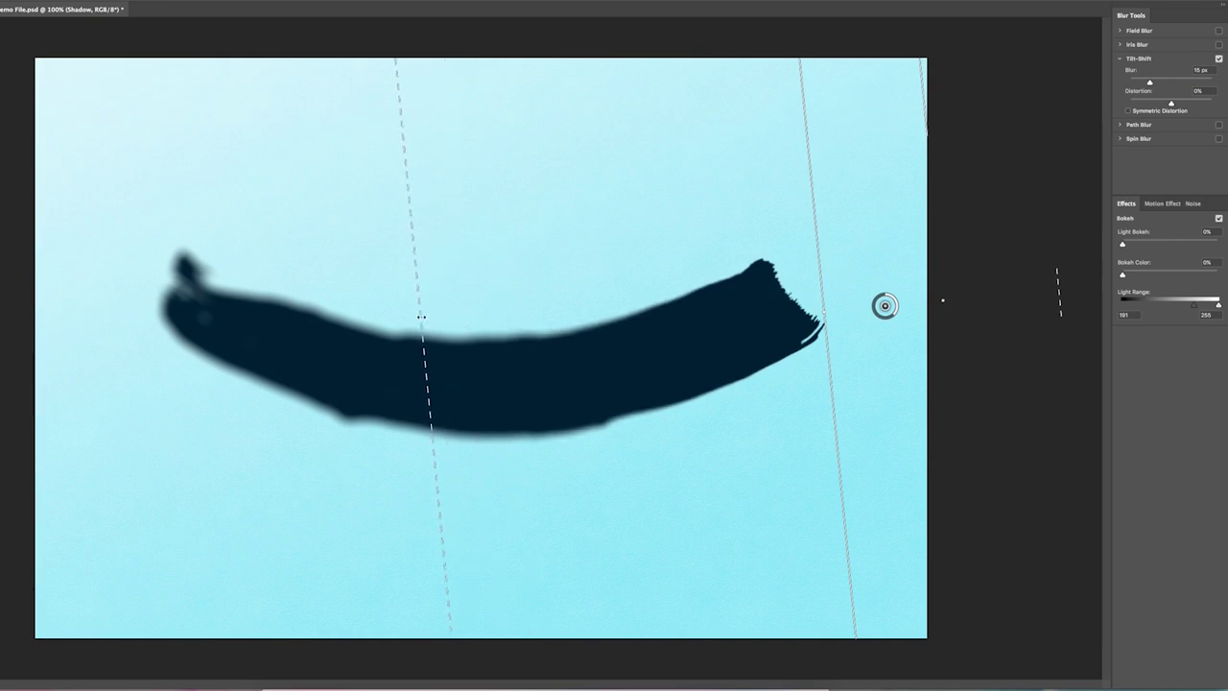
# Shift the Tilt-Shift centre past the canvas's right edge, increase the blur, and apply it to the Shadow layer.
pyautogui.moveTo(885, 306); pyautogui.dragTo(975, 277)
pyautogui.moveTo(1150, 83); pyautogui.dragTo(1164, 82)
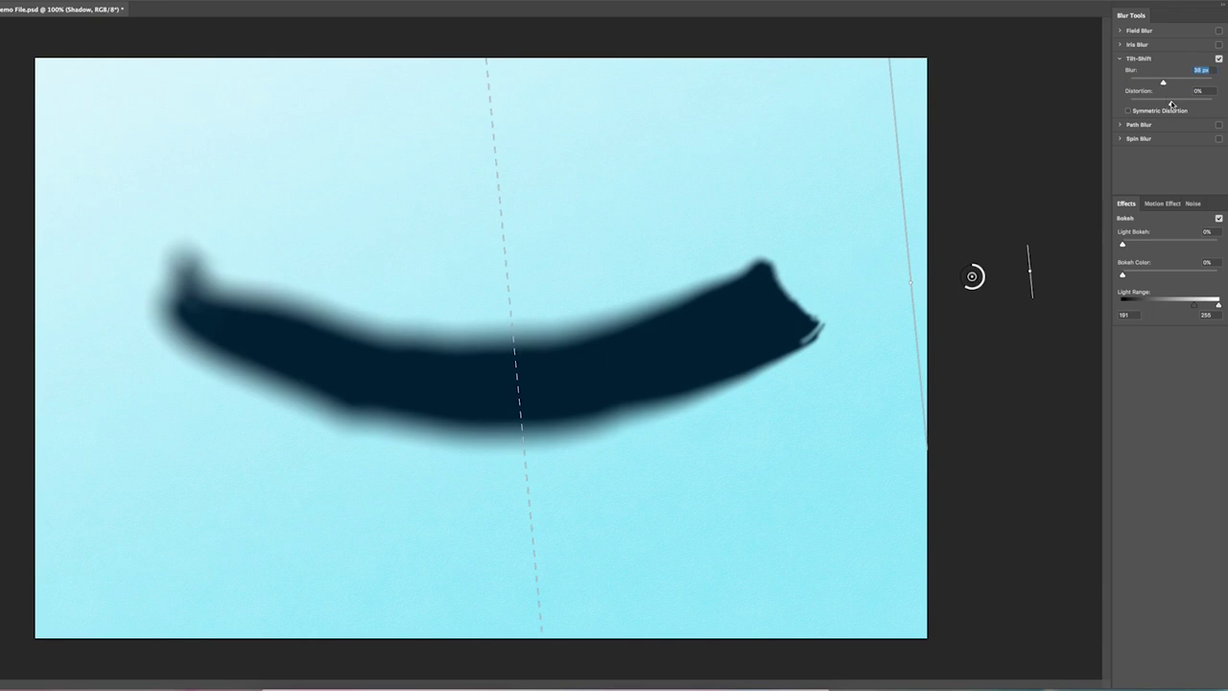
pyautogui.moveTo(1170, 104)
pyautogui.mouseDown()
pyautogui.moveTo(1202, 106)
pyautogui.moveTo(1171, 104)
pyautogui.mouseUp()
pyautogui.press('Return')
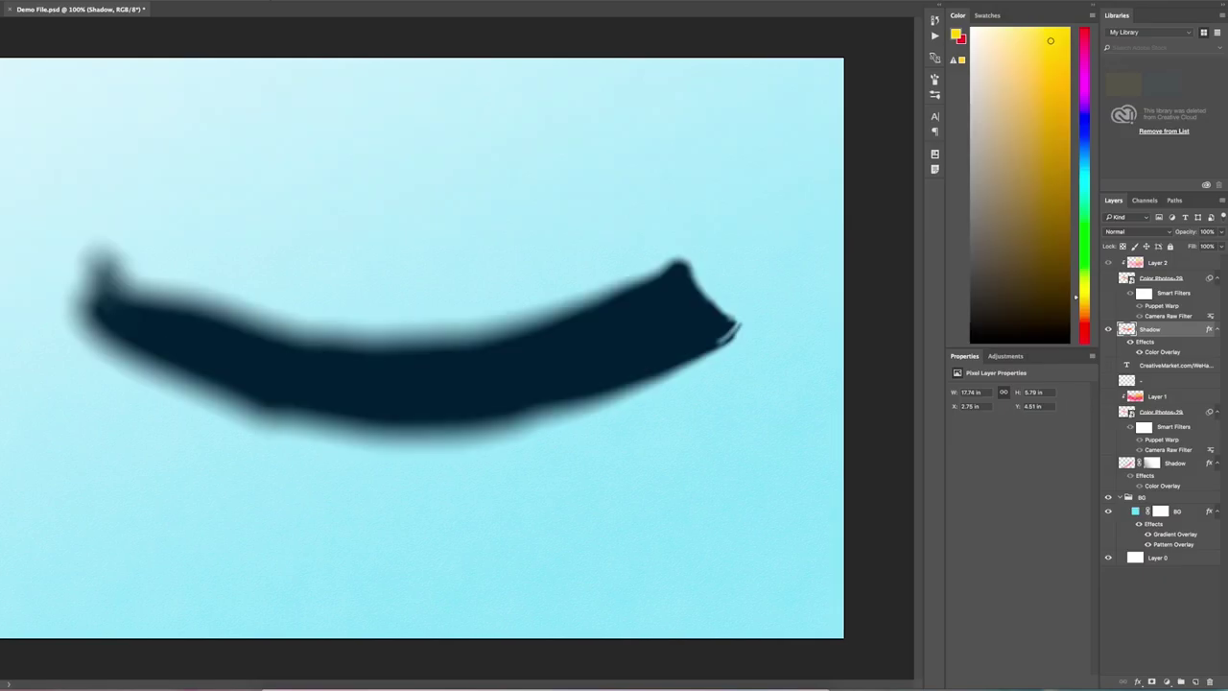
# Lower the Shadow layer's opacity to 30% and show the Color Photos-29 stroke again.
pyautogui.click(1222, 232)
pyautogui.moveTo(1219, 246); pyautogui.dragTo(1186, 247)
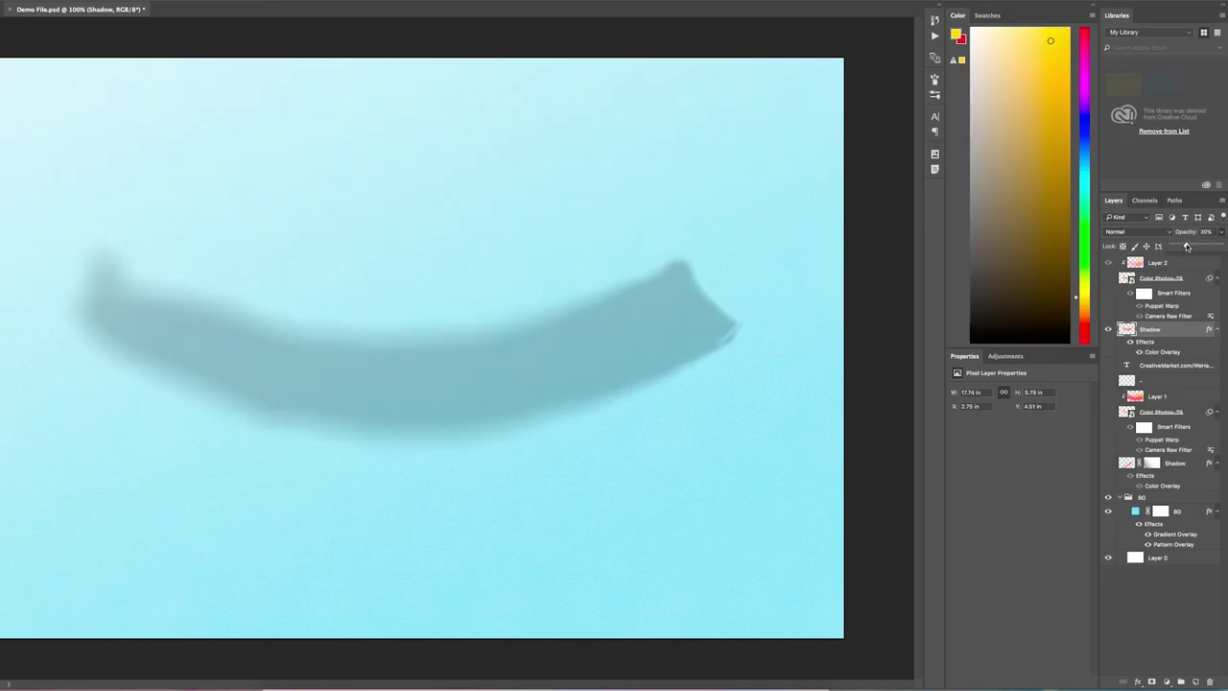
pyautogui.click(1110, 280)
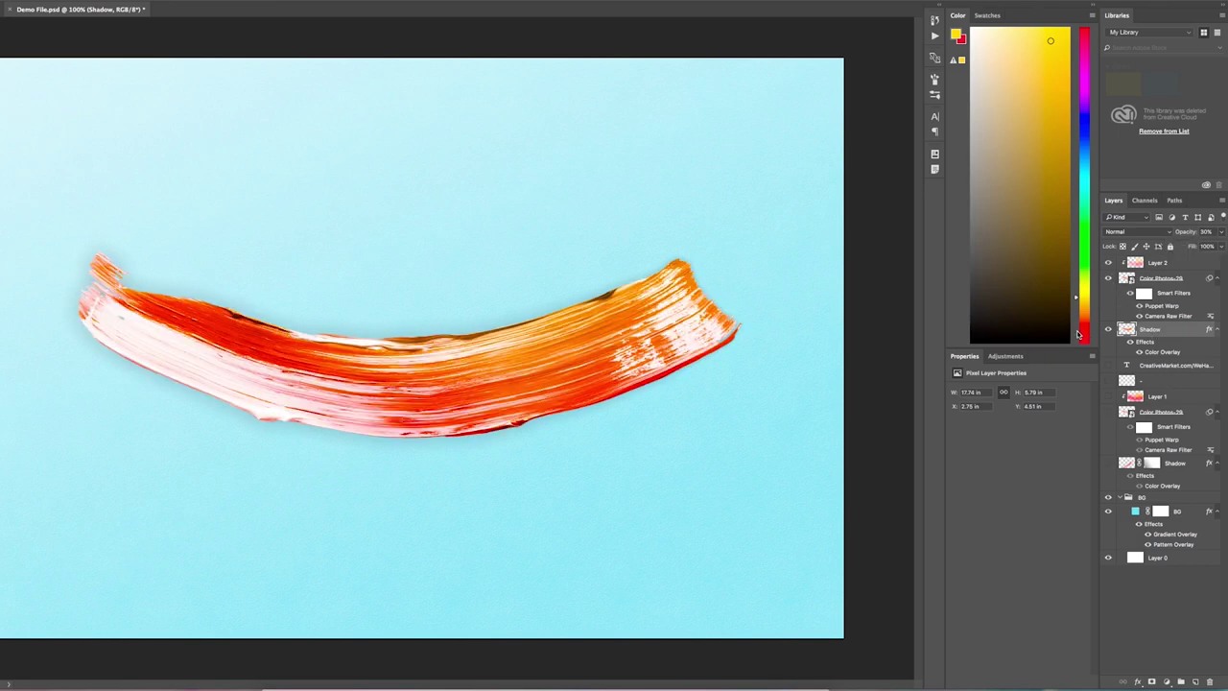
# Skew the Shadow layer so its left end falls well below the stroke, and taper that end slightly with a free transform.
pyautogui.hotkey('ctrl', 't')
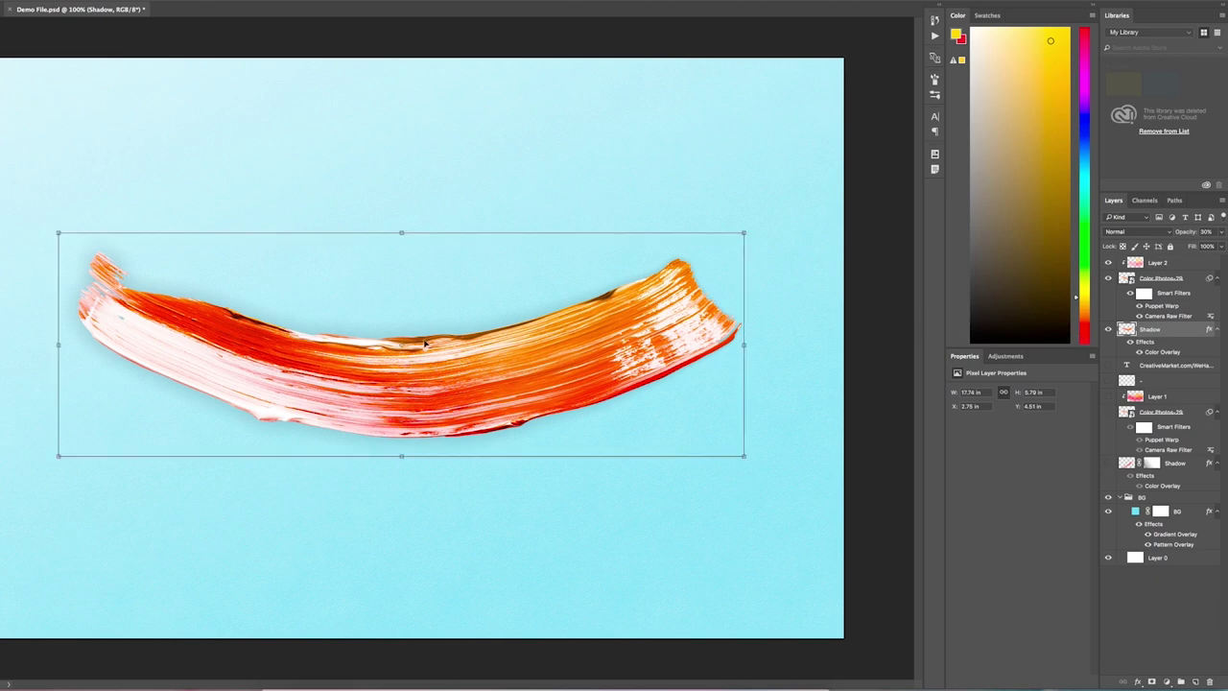
pyautogui.moveTo(60, 349)
pyautogui.mouseDown()
pyautogui.moveTo(62, 543)
pyautogui.moveTo(65, 499)
pyautogui.mouseUp()
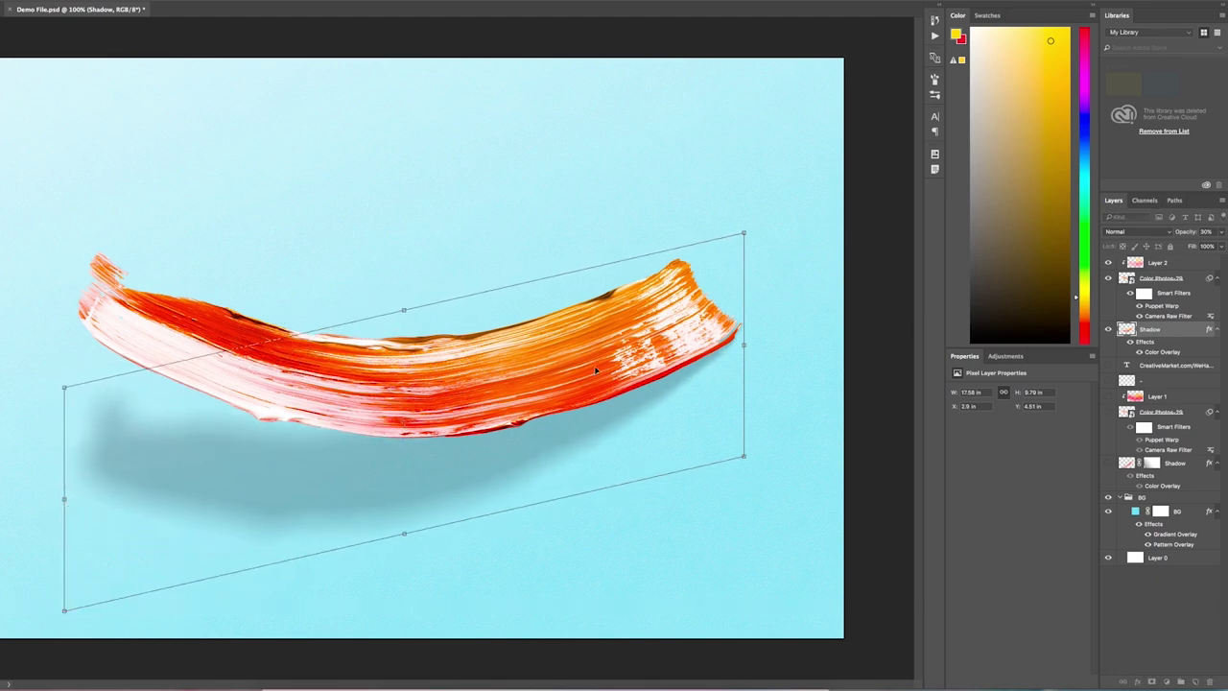
pyautogui.moveTo(610, 365); pyautogui.dragTo(616, 376)
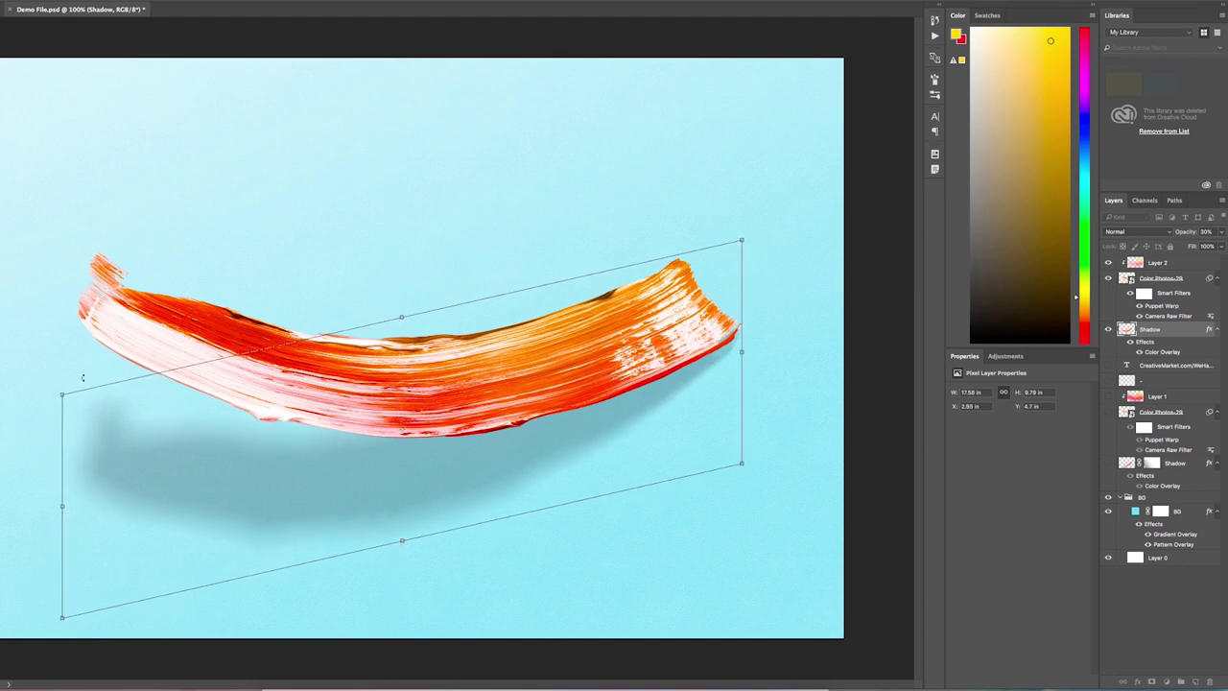
pyautogui.moveTo(63, 397); pyautogui.dragTo(62, 417)
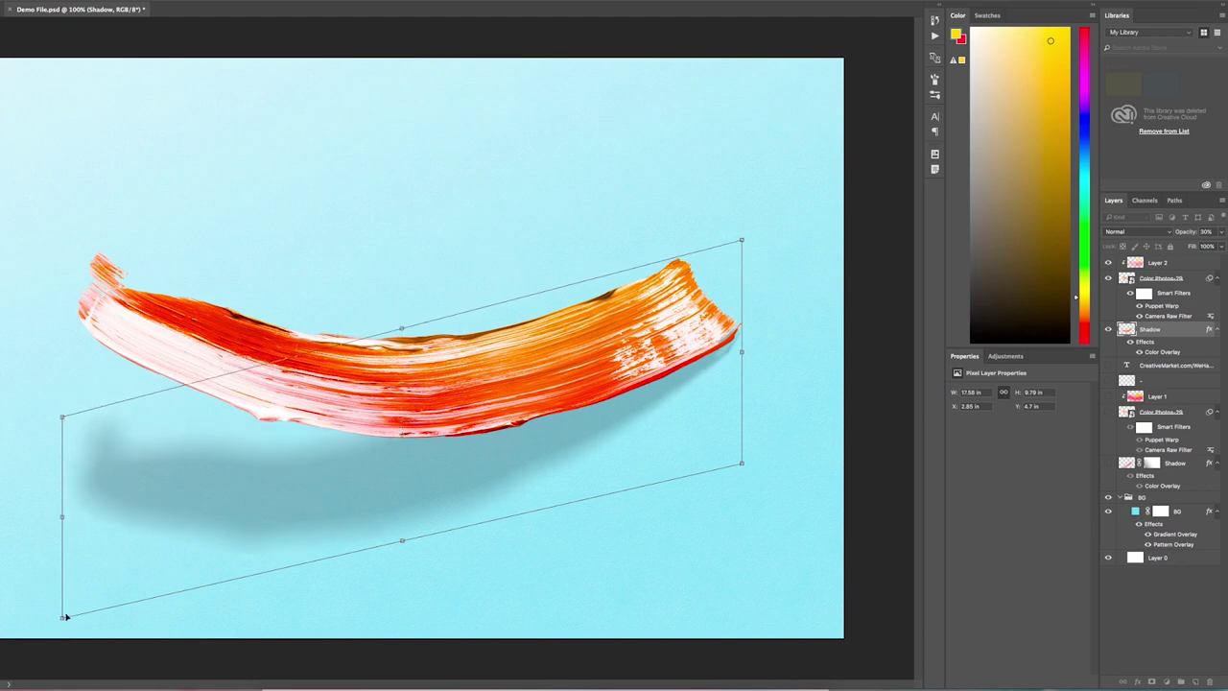
pyautogui.moveTo(63, 619); pyautogui.dragTo(62, 587)
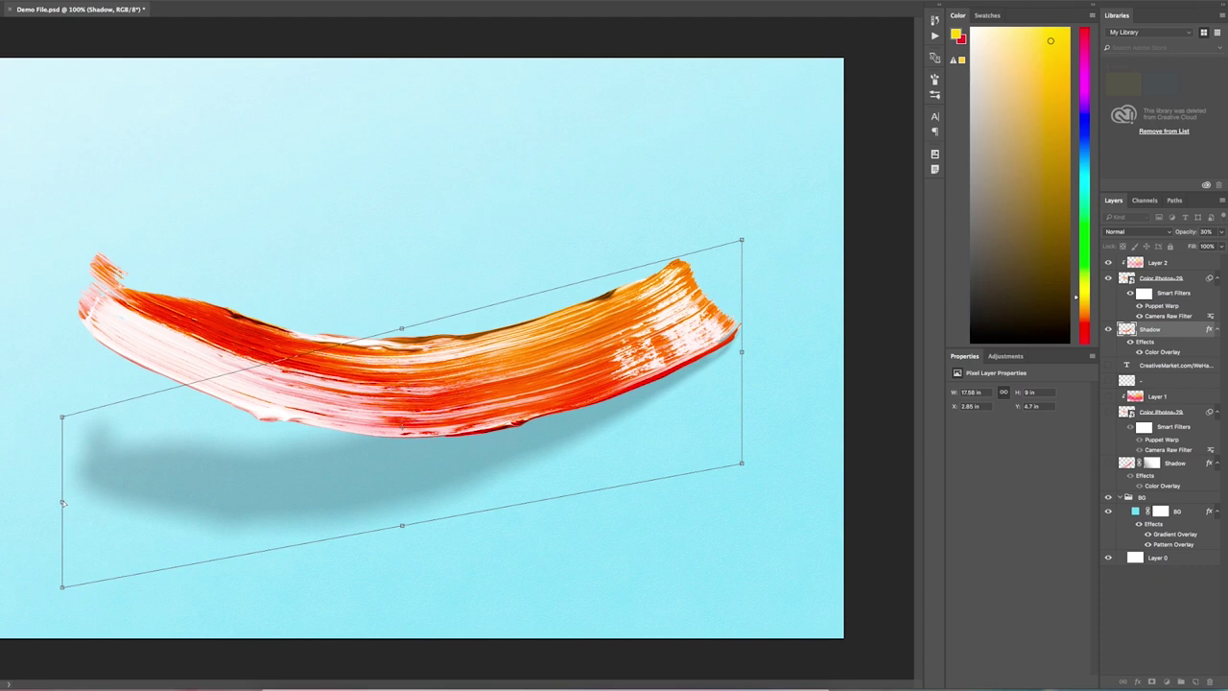
pyautogui.press('Return')
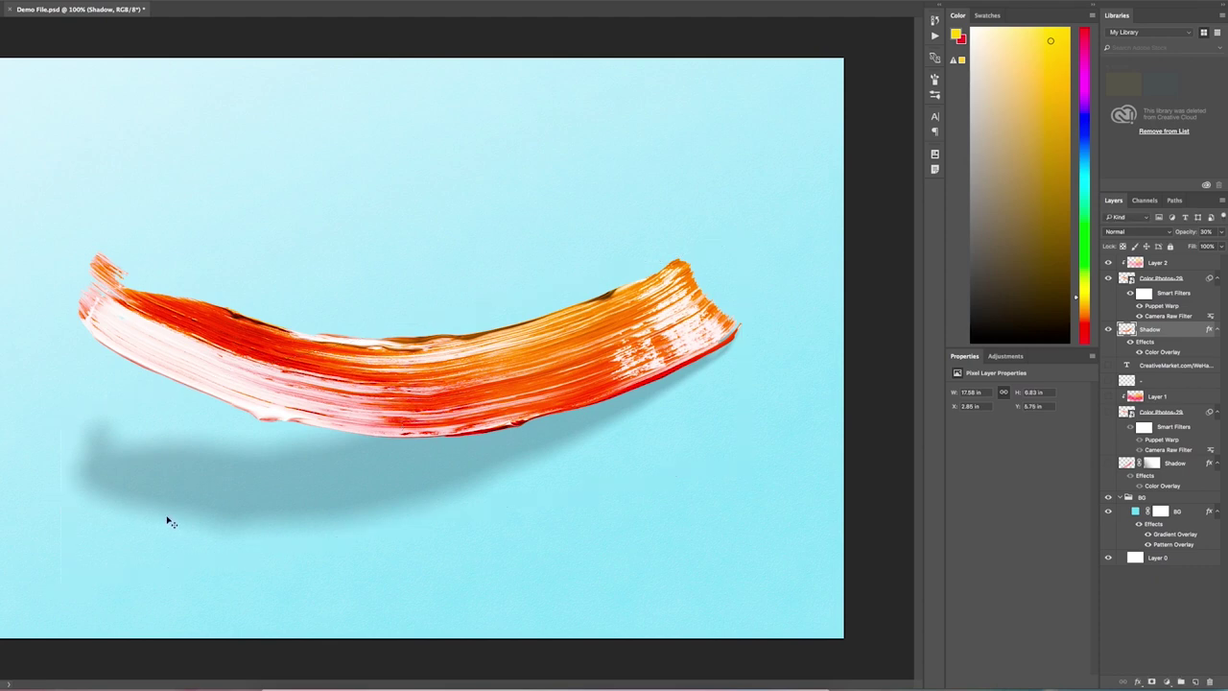
# Add a layer mask to the Shadow layer and fade its left end with a black-to-white gradient running to the stroke's middle.
pyautogui.click(1153, 681)
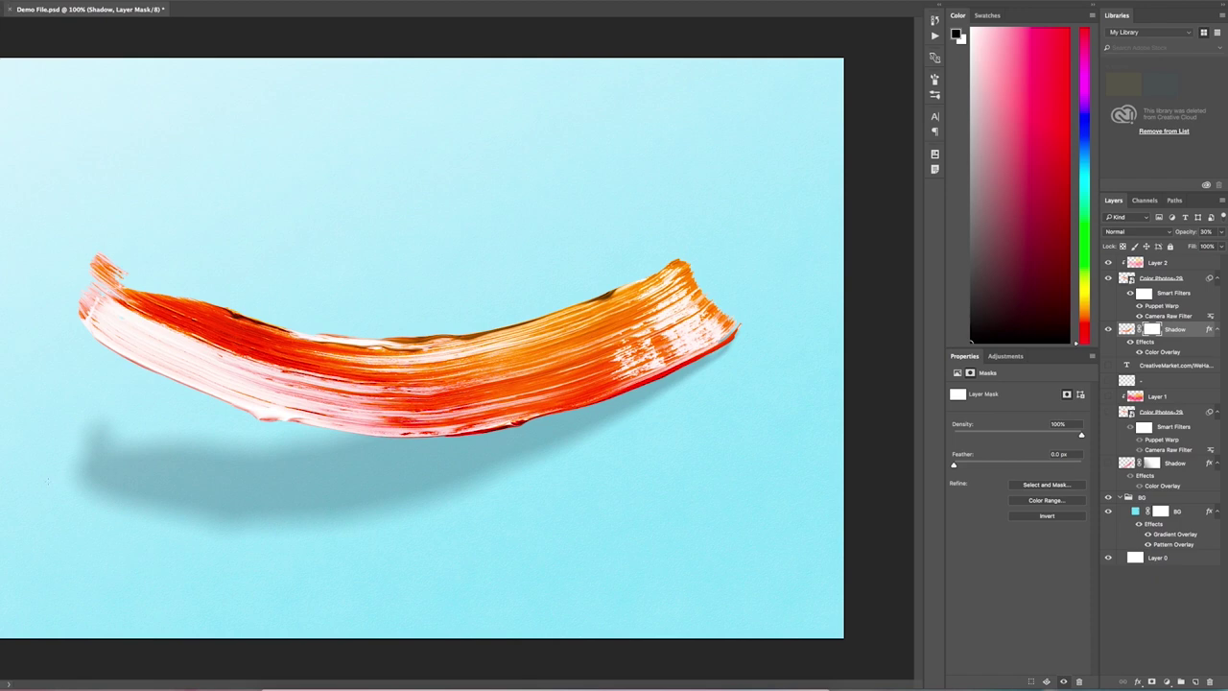
pyautogui.moveTo(4, 512); pyautogui.dragTo(473, 449)
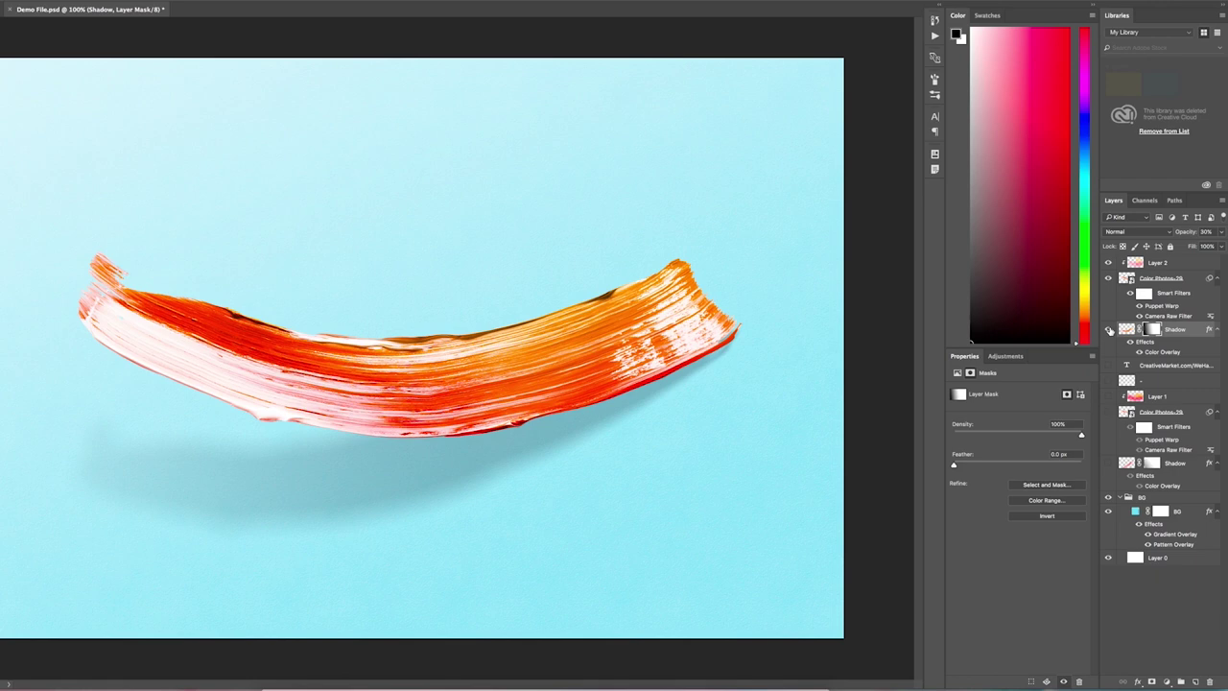
# Show the CreativeMarket.com/WeHave1Problem text layer and the hidden layer just beneath it, and move that lower layer to the top of the stack.
pyautogui.click(1109, 366)
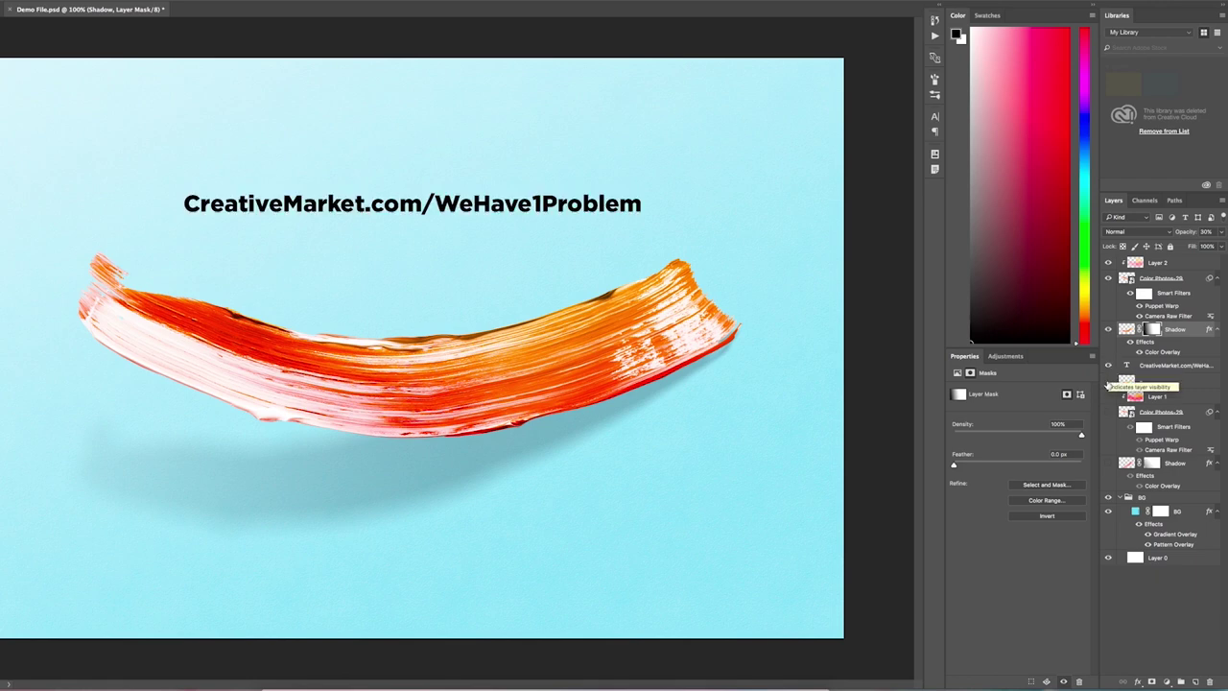
pyautogui.click(1109, 382)
pyautogui.moveTo(1166, 383); pyautogui.dragTo(1165, 263)
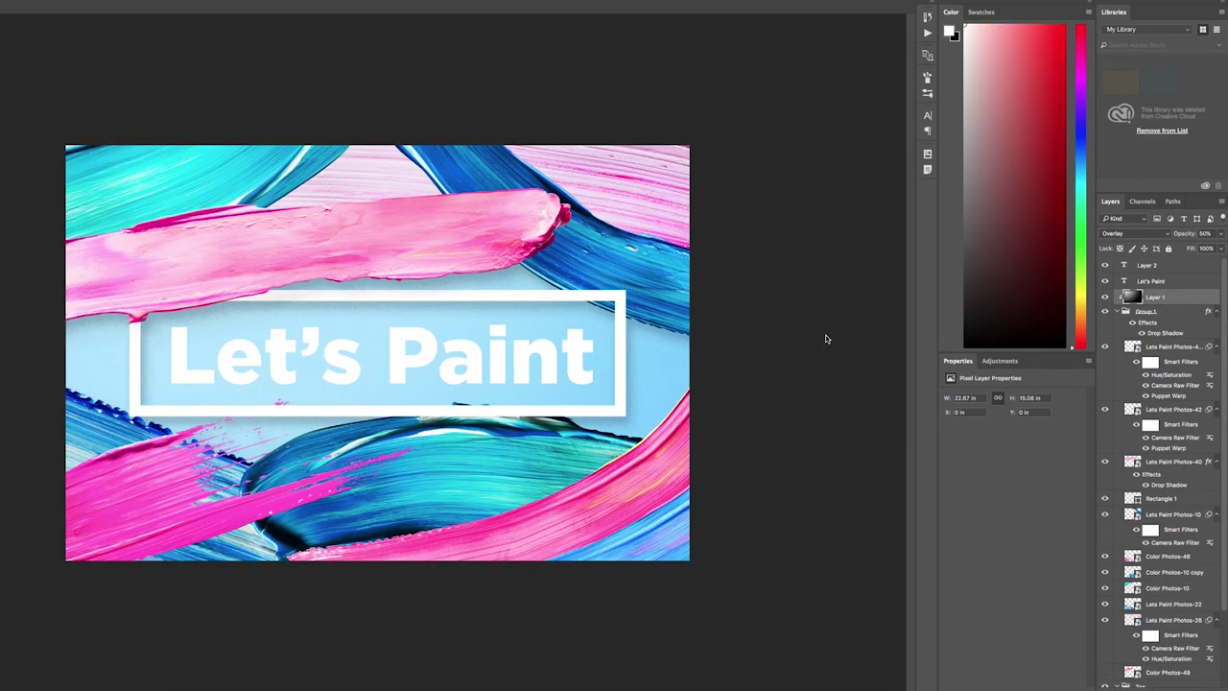
# Release the Layer 1 gradient from its clipping mask and set it to Normal blending at 100% opacity.
pyautogui.rightClick(1177, 301)
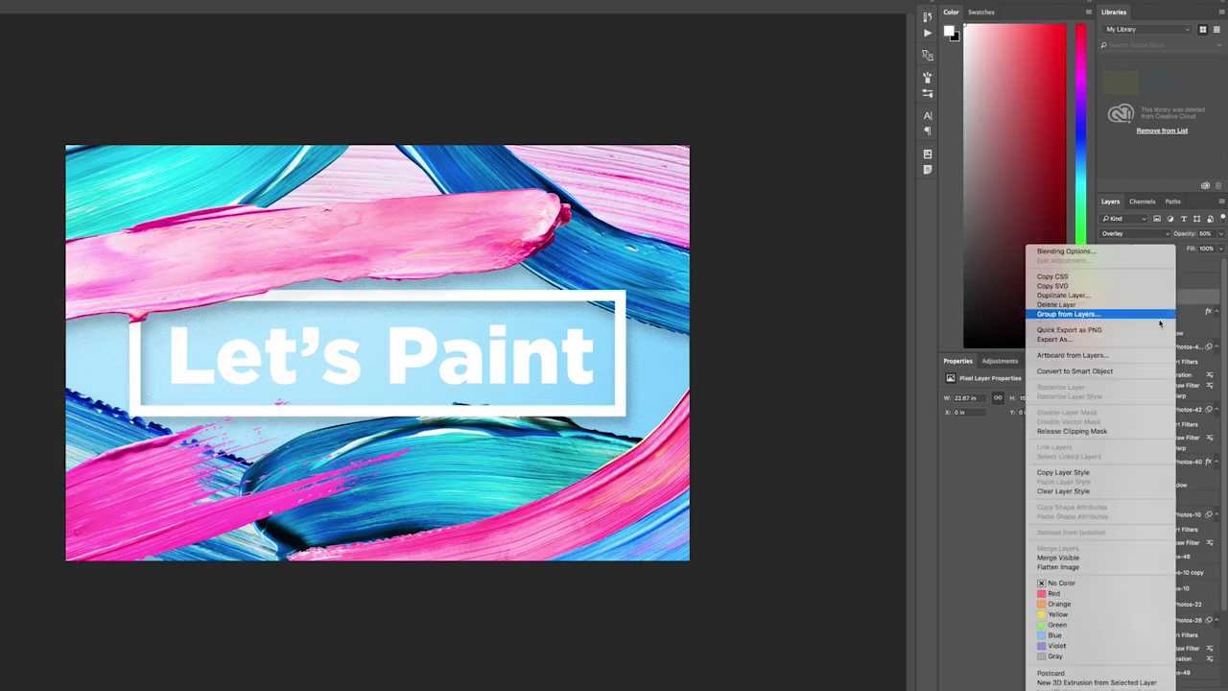
pyautogui.click(1095, 433)
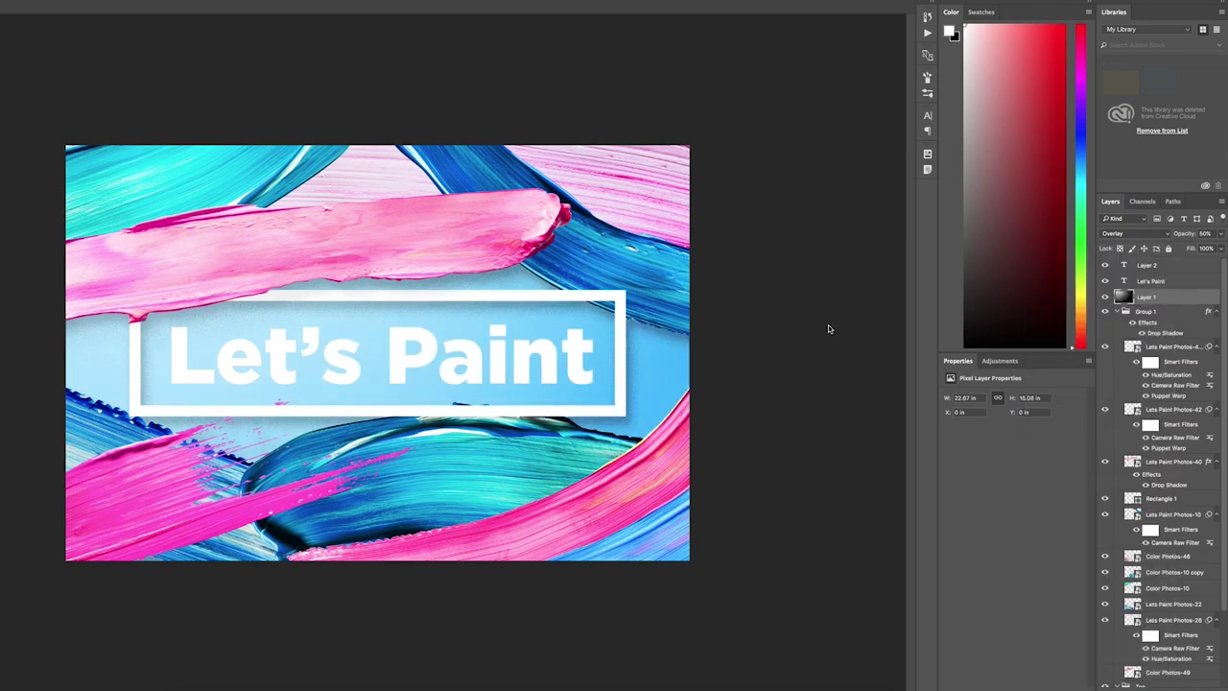
pyautogui.click(1167, 233)
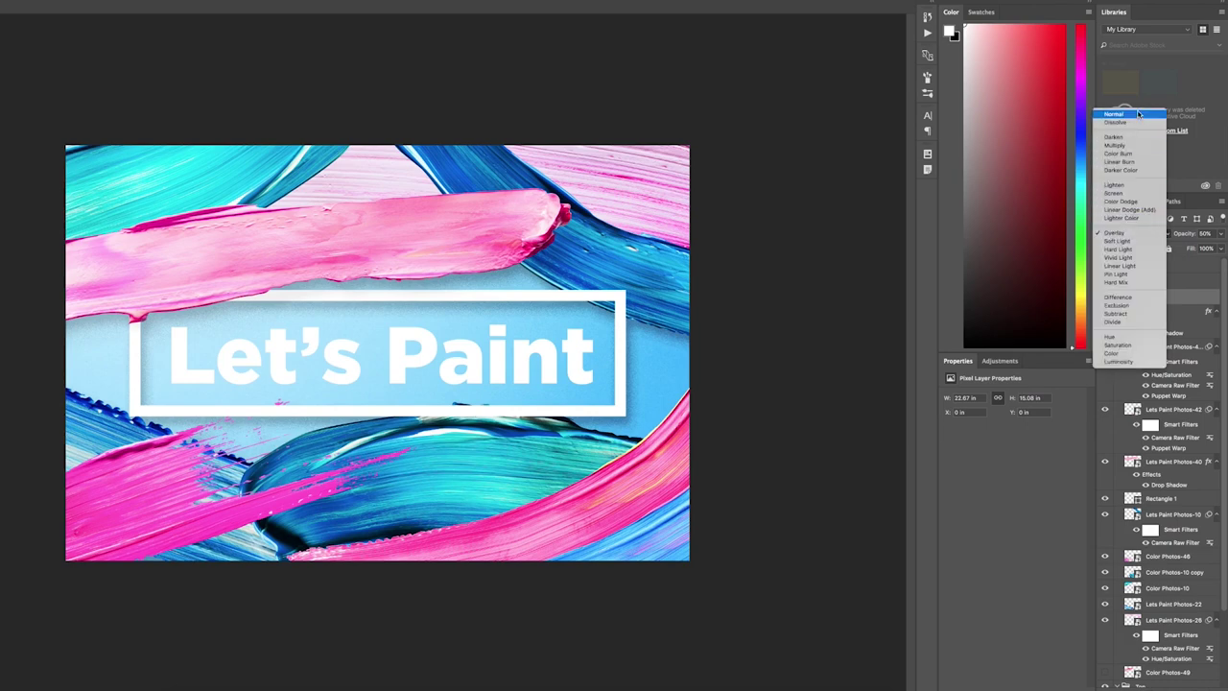
pyautogui.click(1135, 115)
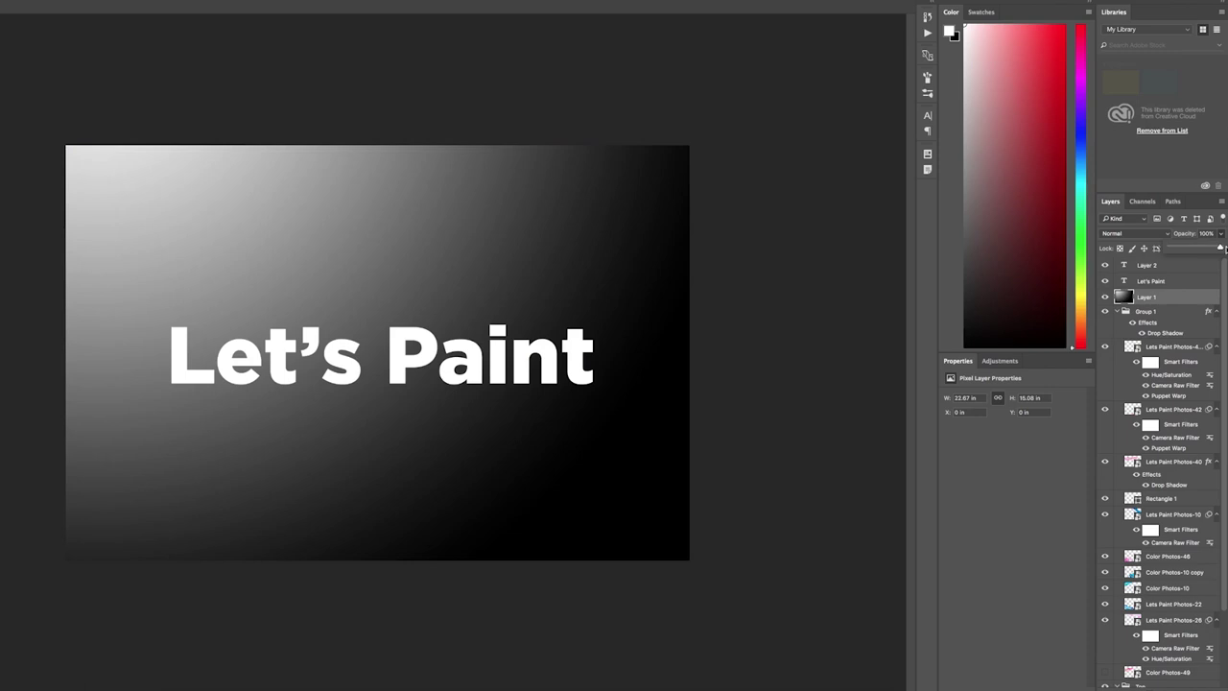
# Set the Layer 1 gradient to Overlay at 51% opacity and clip it to Group 1.
pyautogui.click(1159, 235)
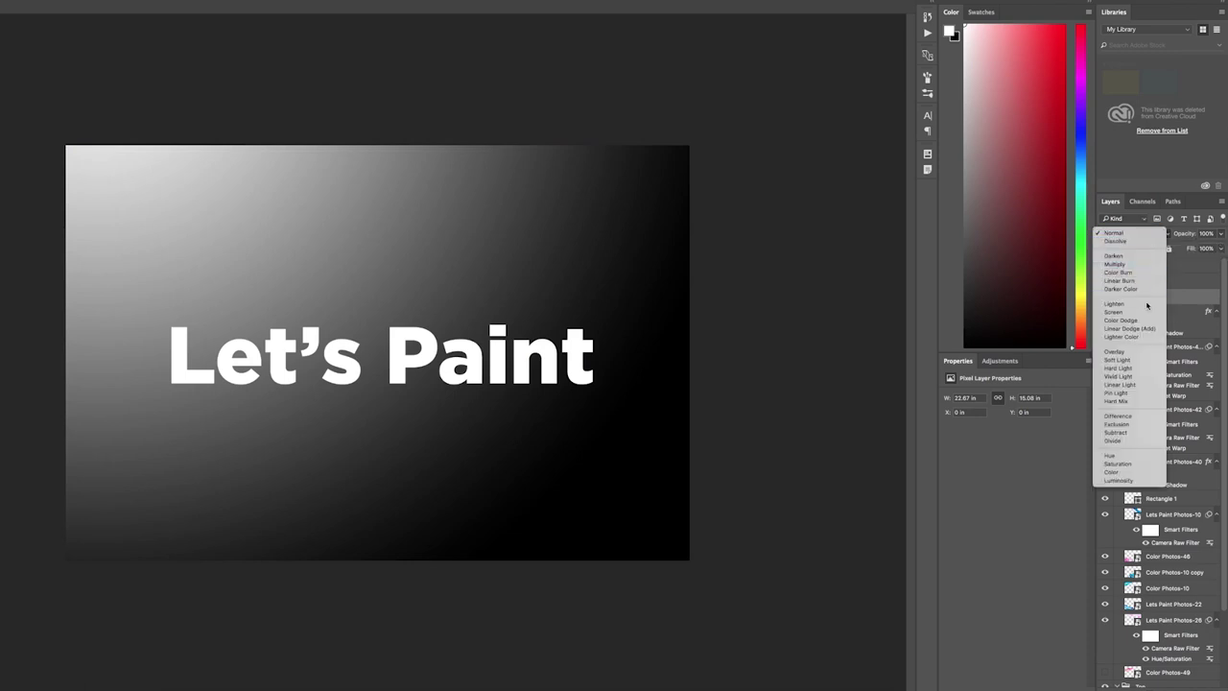
pyautogui.click(1141, 353)
pyautogui.click(1221, 234)
pyautogui.moveTo(1221, 247); pyautogui.dragTo(1196, 249)
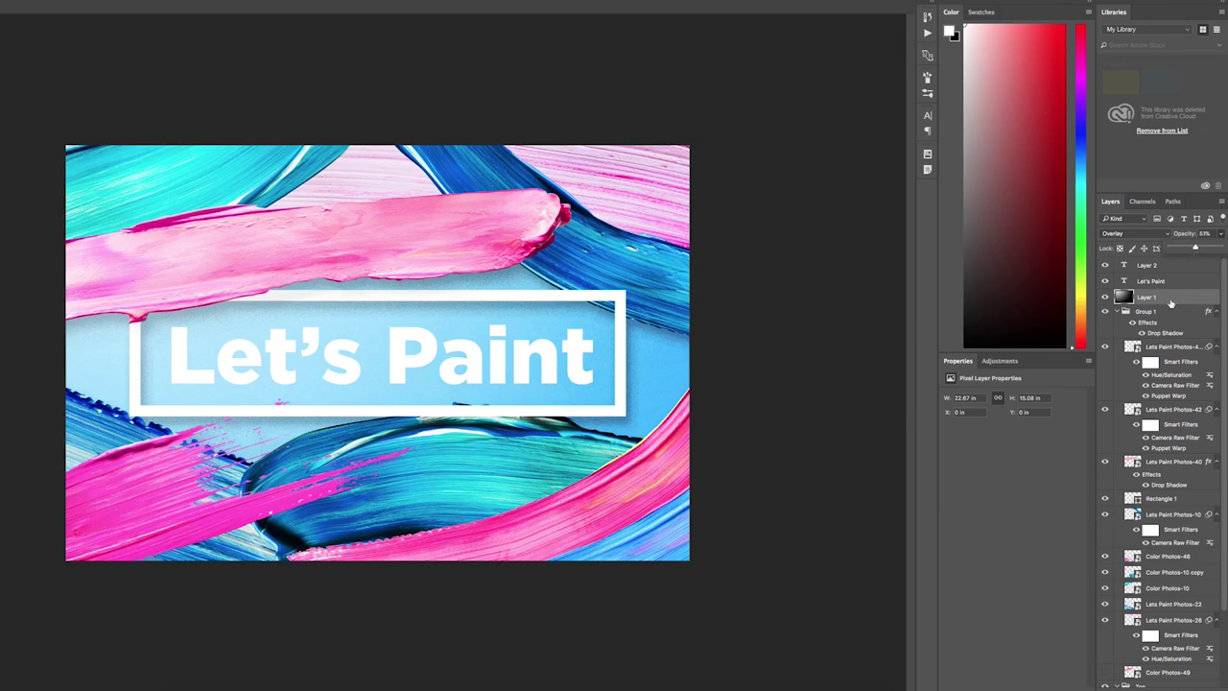
pyautogui.rightClick(1161, 302)
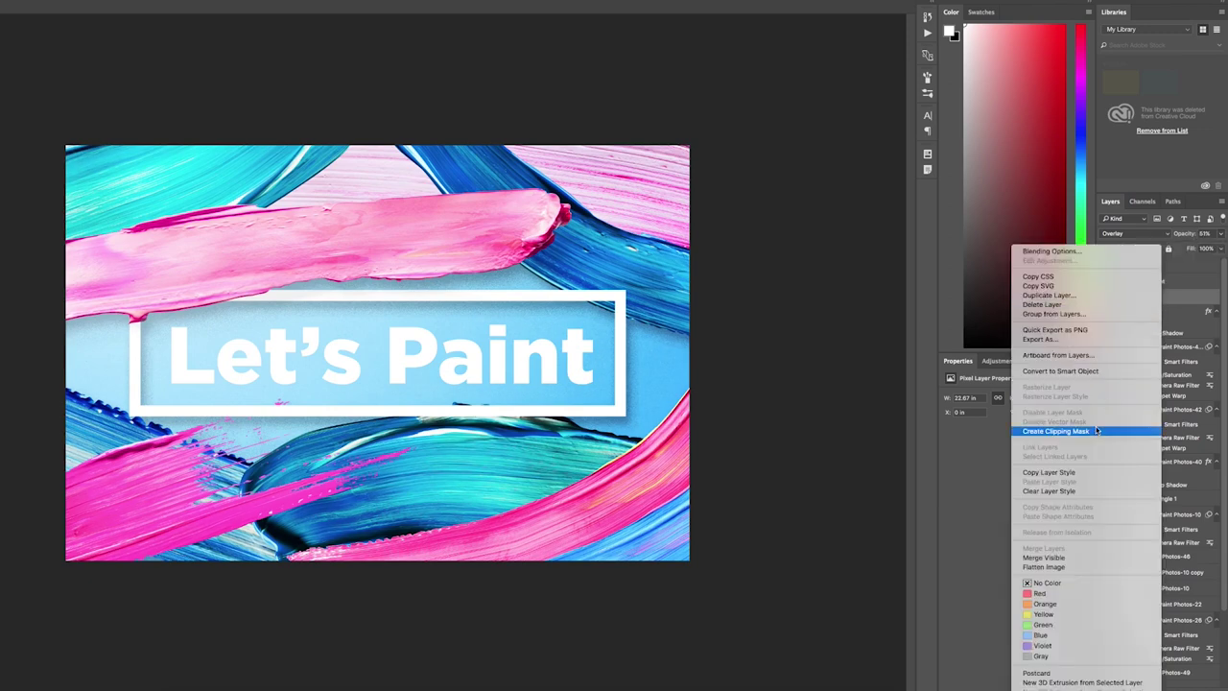
pyautogui.click(1098, 432)
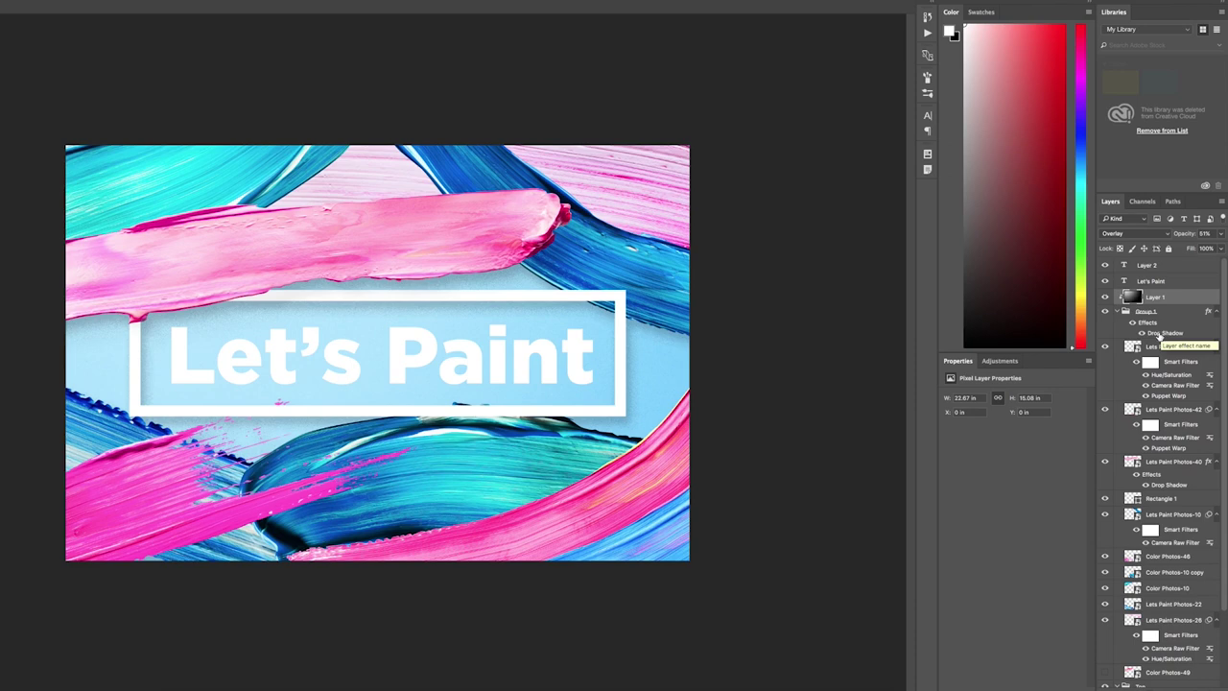
# Review Group 1's Drop Shadow settings, comparing the effect off and on and checking its colour and noise.
pyautogui.doubleClick(1159, 333)
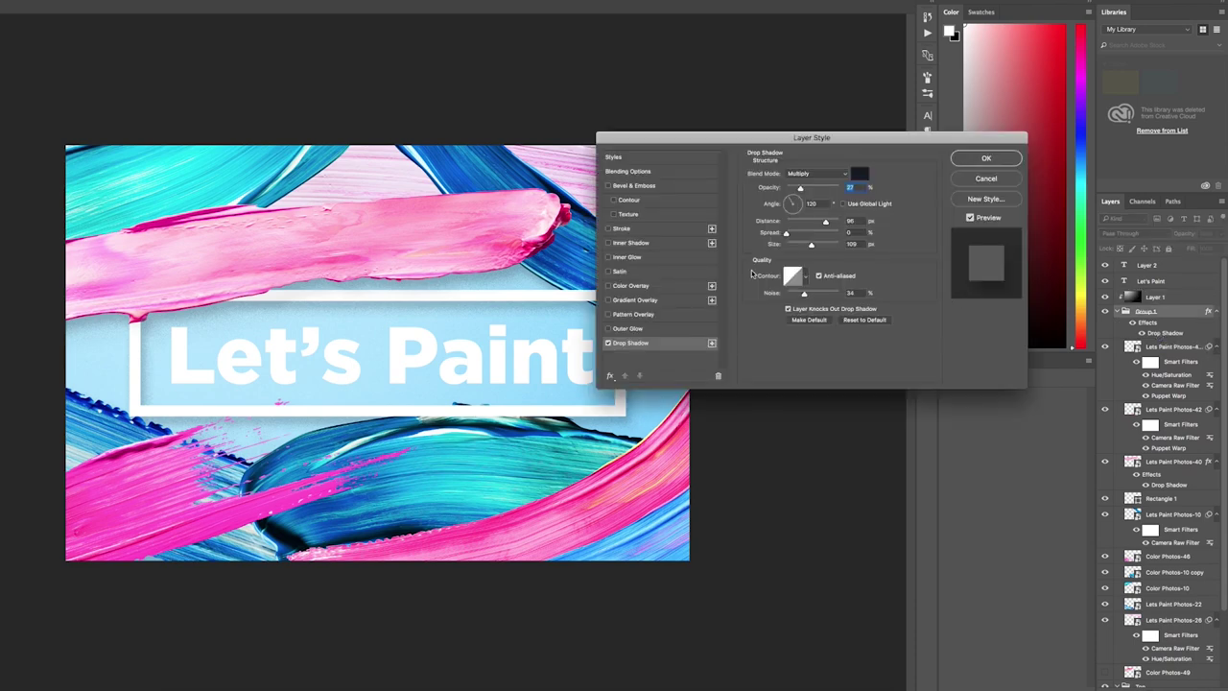
pyautogui.moveTo(877, 142); pyautogui.dragTo(814, 223)
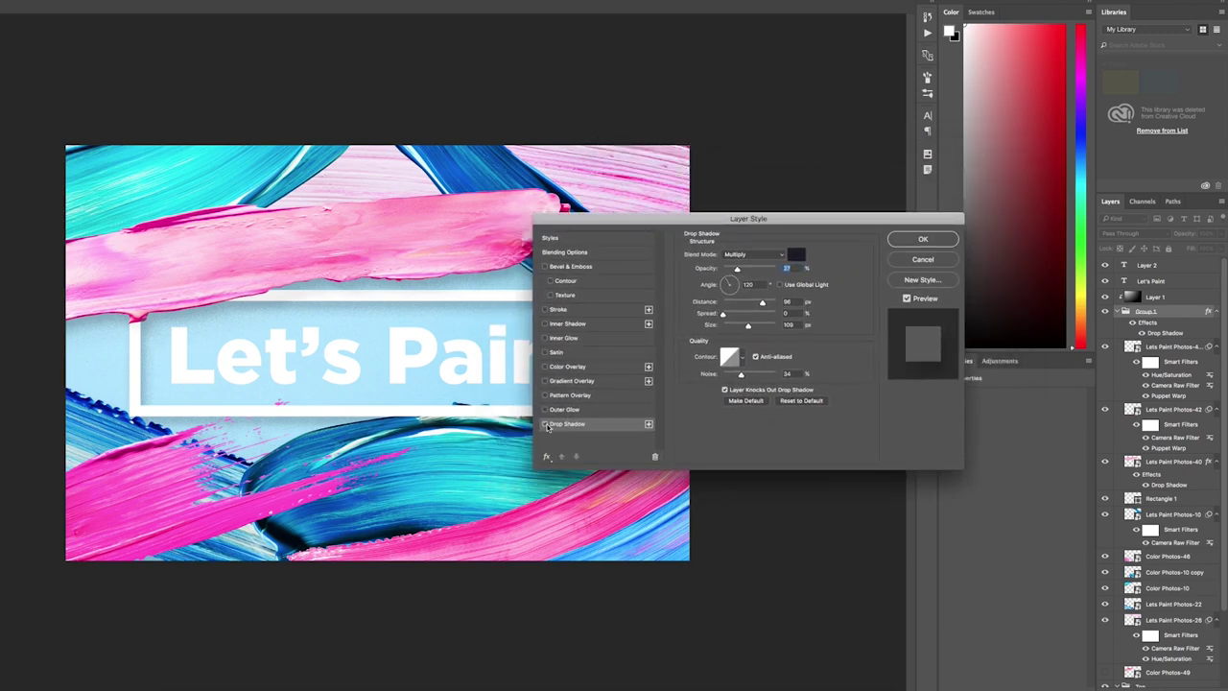
pyautogui.click(546, 424)
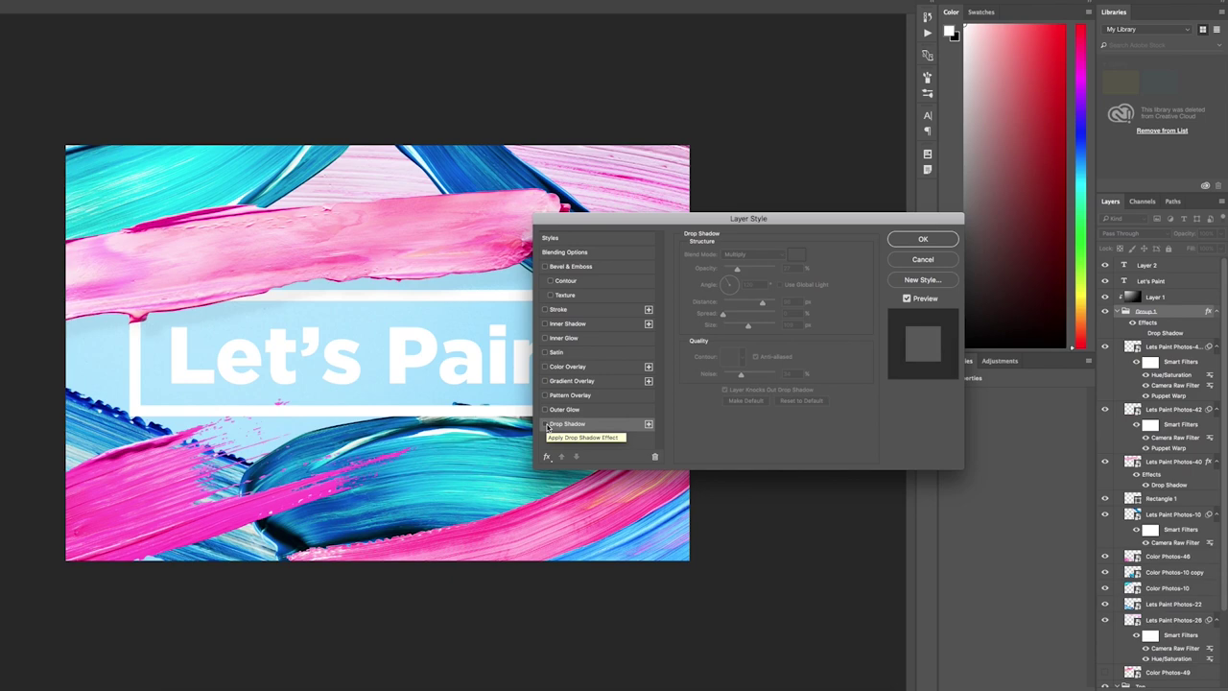
pyautogui.click(546, 424)
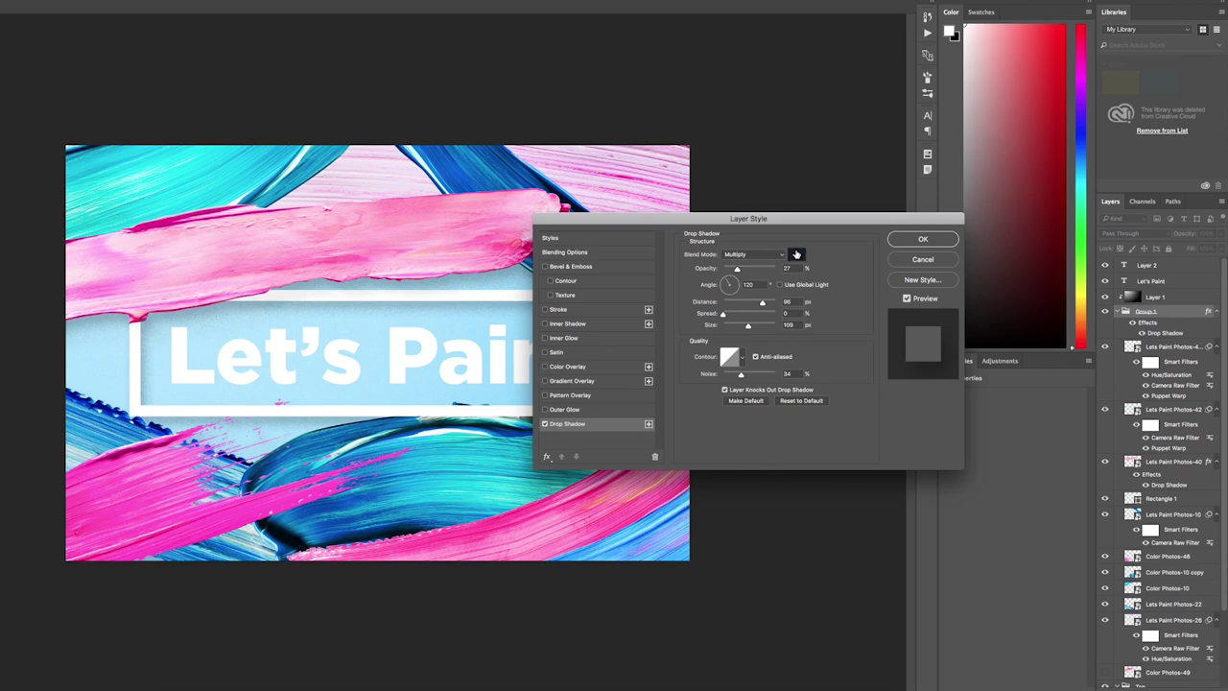
pyautogui.click(794, 254)
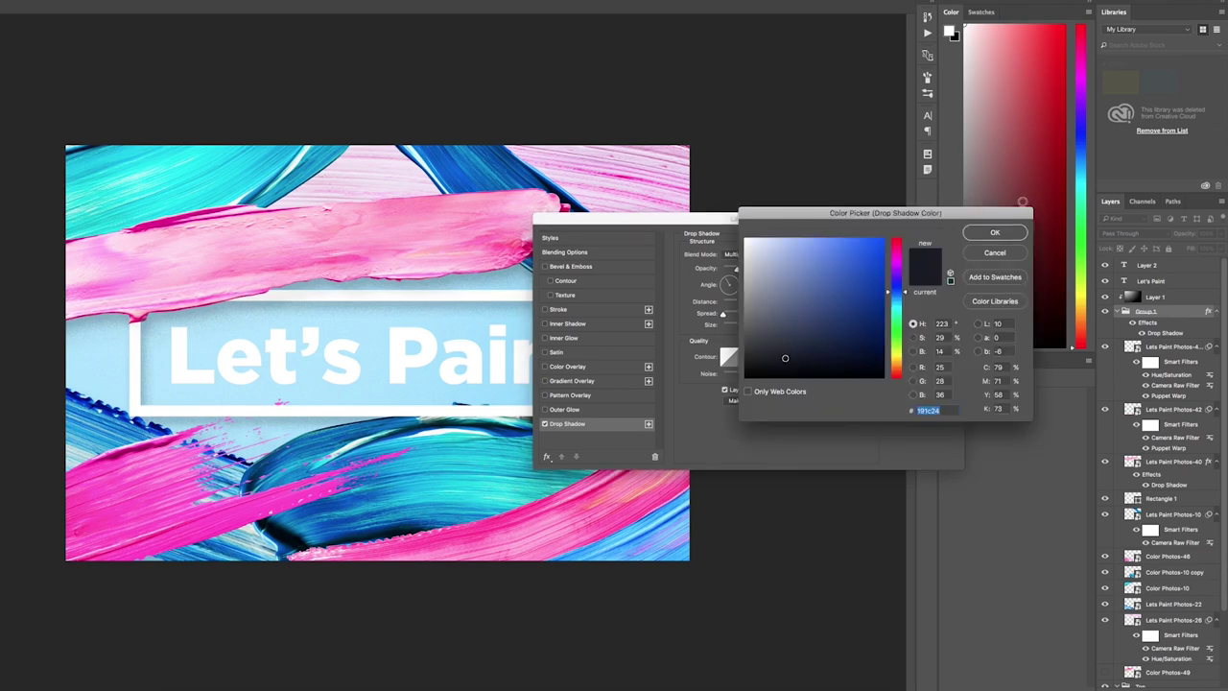
pyautogui.click(995, 232)
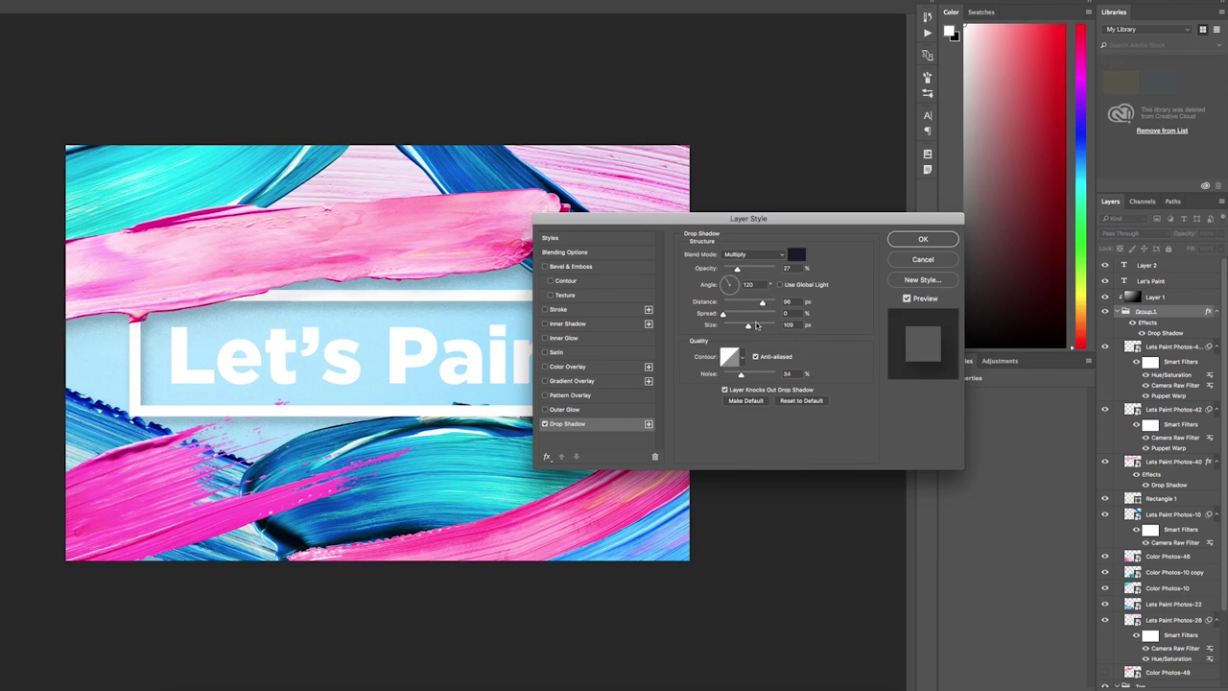
pyautogui.doubleClick(786, 373)
pyautogui.click(923, 239)
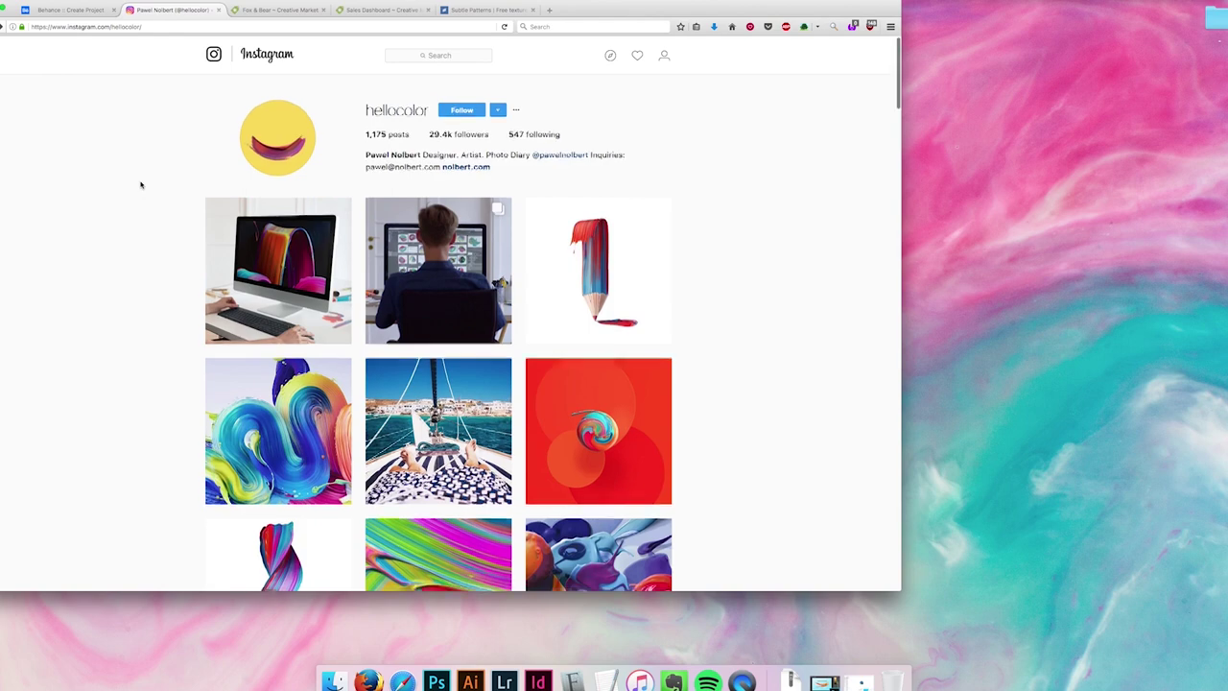
# Switch to the web browser and look through the paint artwork in the hellocolor Instagram feed.
pyautogui.scroll(-3, 141, 184)
pyautogui.scroll(-8, 142, 184)
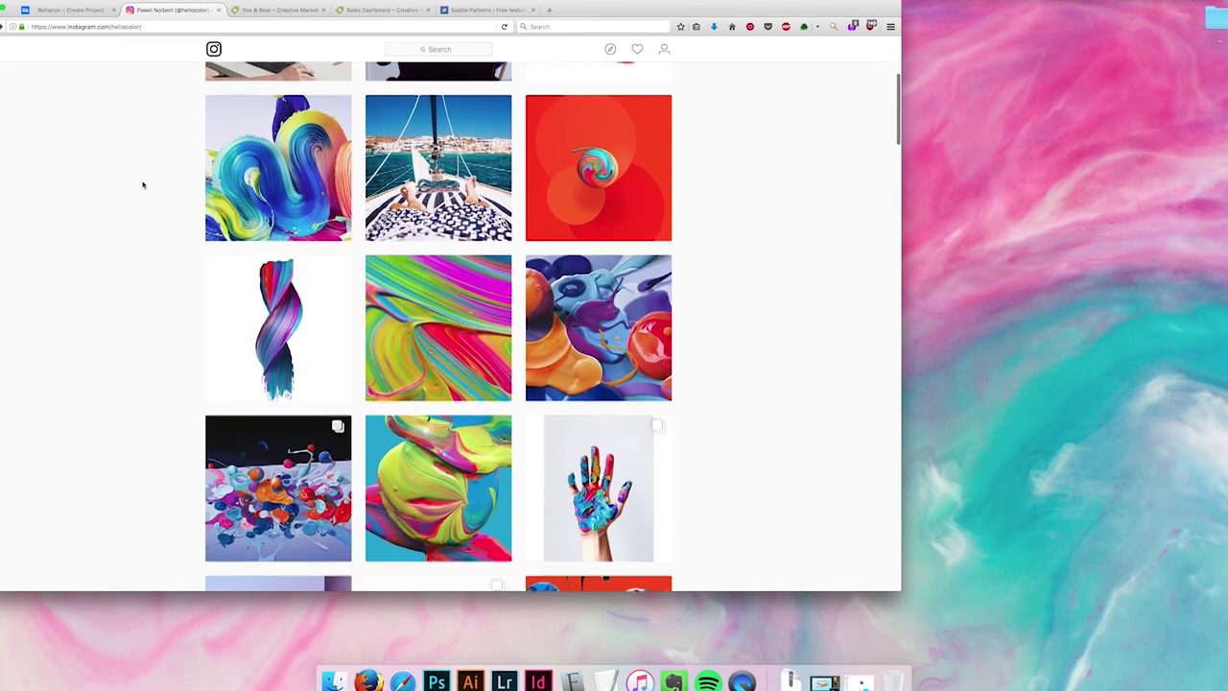
pyautogui.scroll(-6, 142, 184)
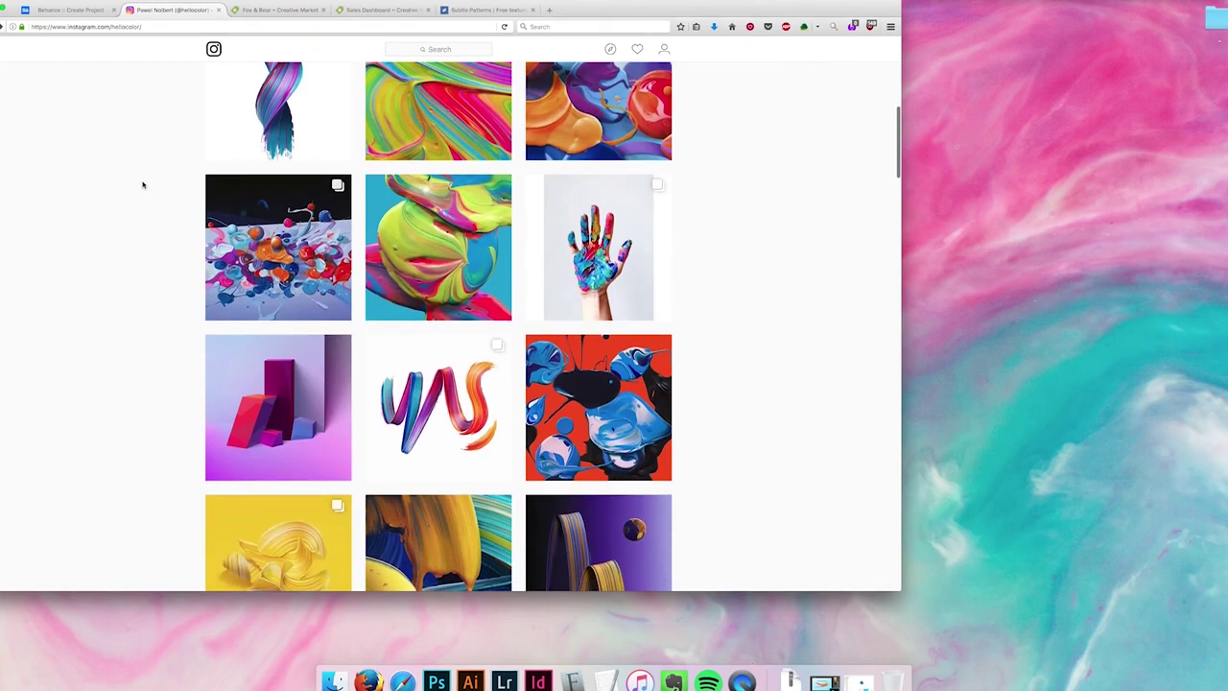
pyautogui.scroll(-4, 142, 184)
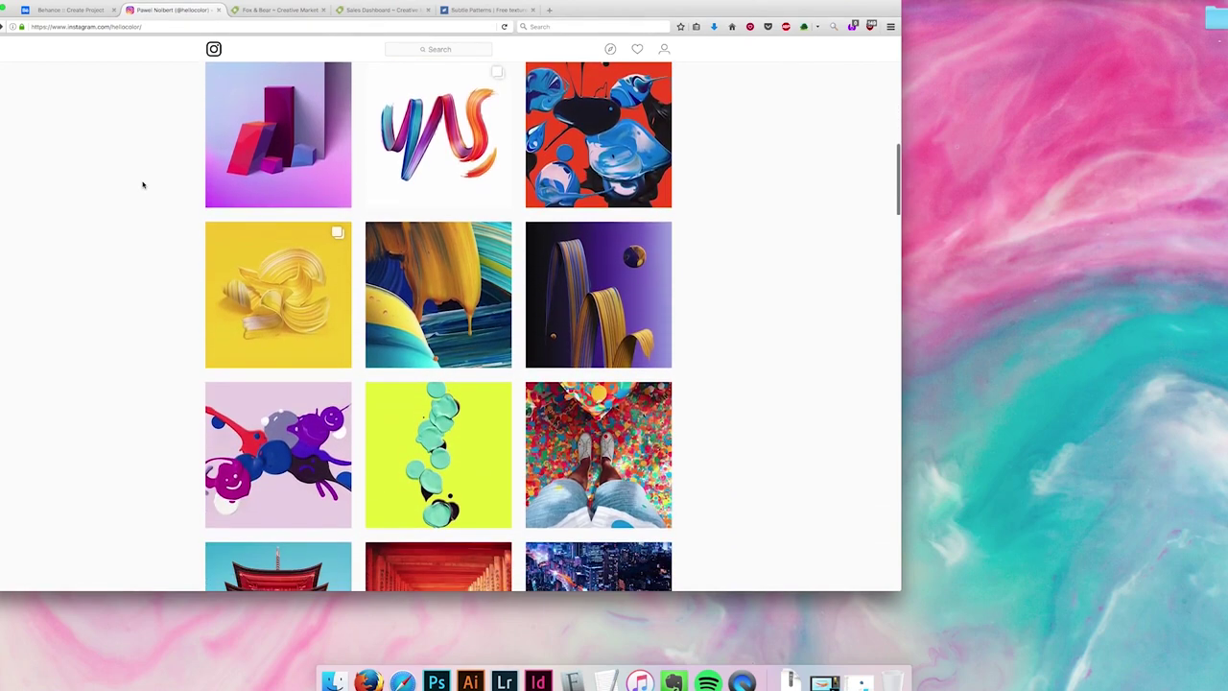
pyautogui.scroll(-7, 140, 189)
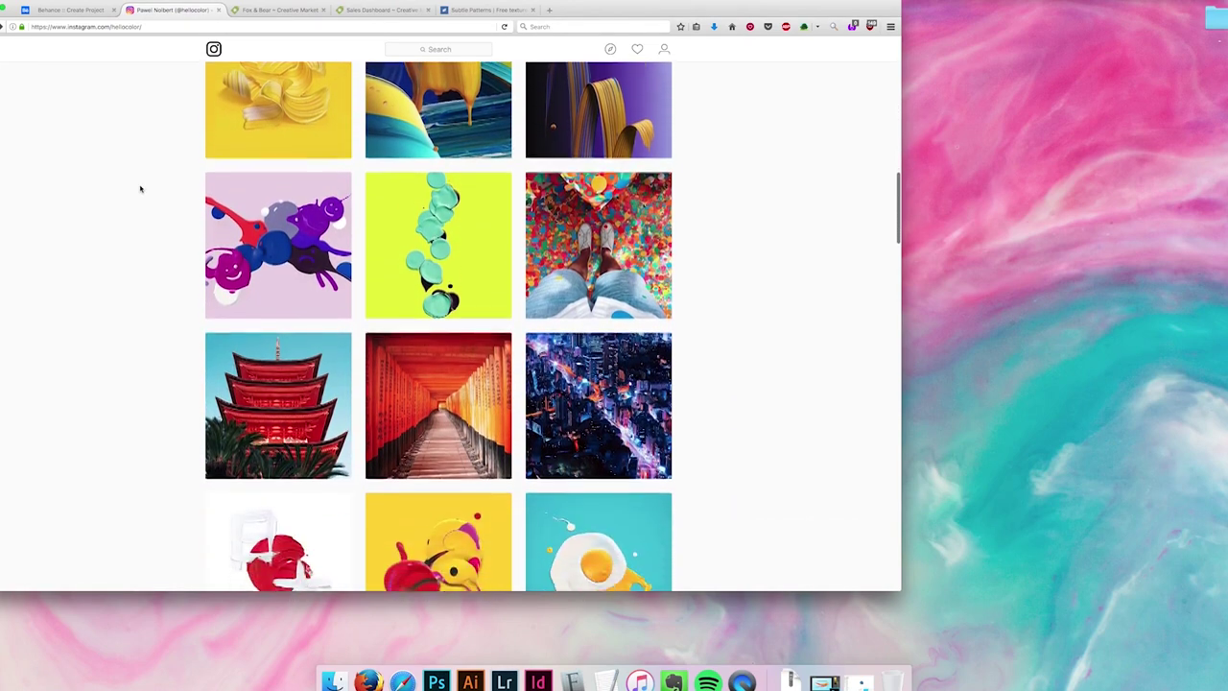
pyautogui.scroll(-6, 139, 191)
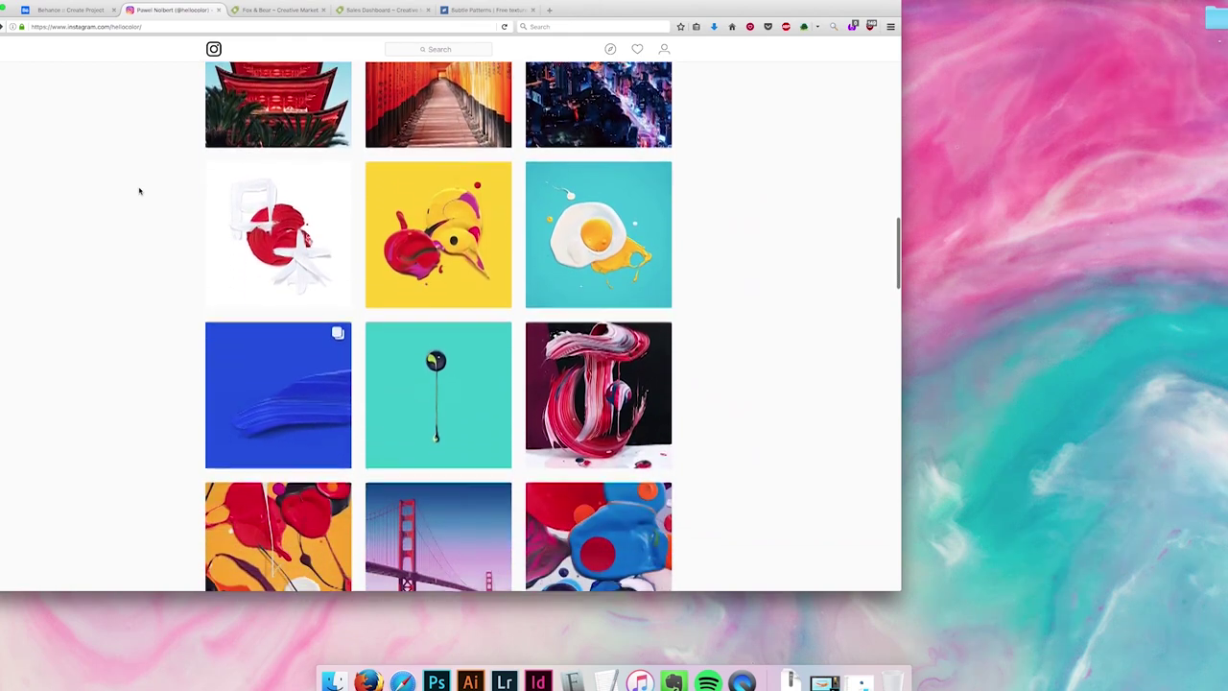
pyautogui.scroll(-8, 139, 191)
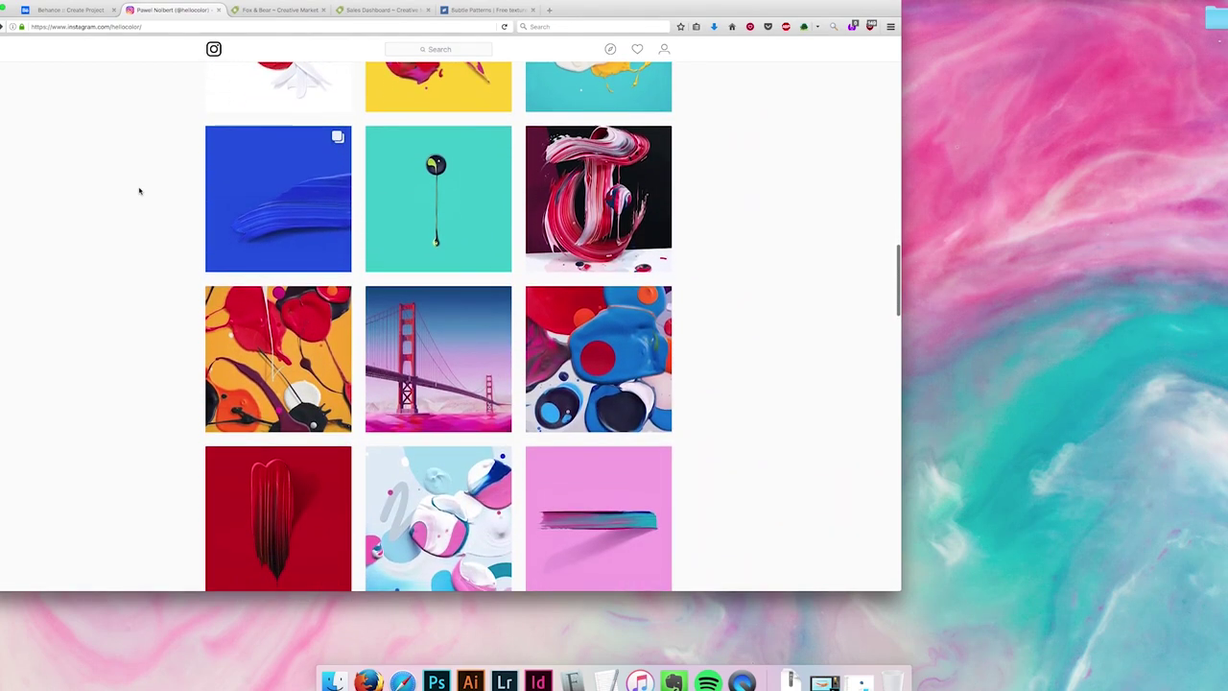
# View the Subtle Patterns site and the design resources on pixeden.com.
pyautogui.click(473, 11)
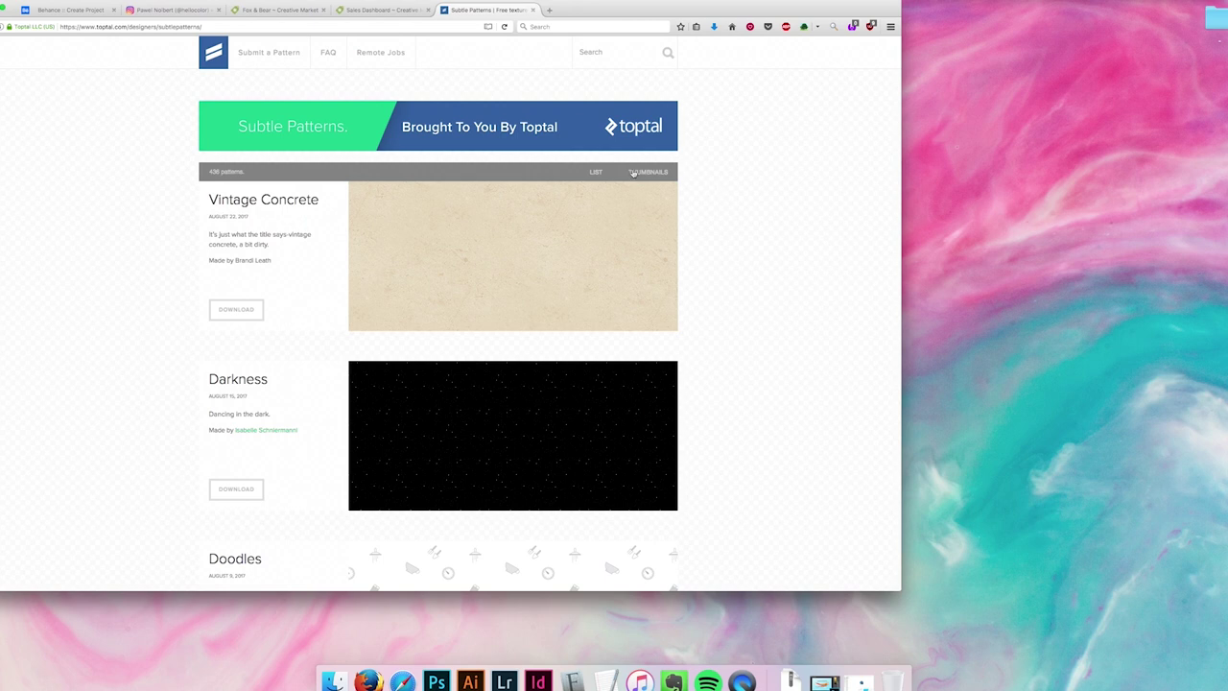
pyautogui.moveTo(201, 26); pyautogui.dragTo(94, 26)
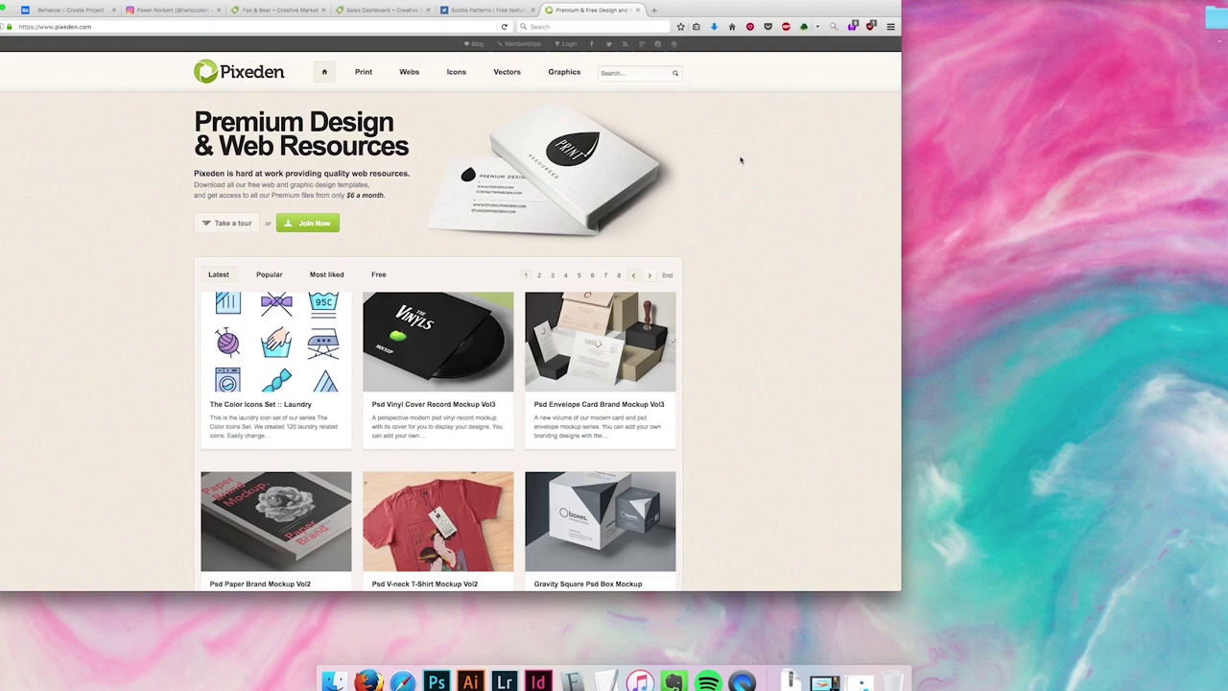
pyautogui.scroll(-5, 740, 159)
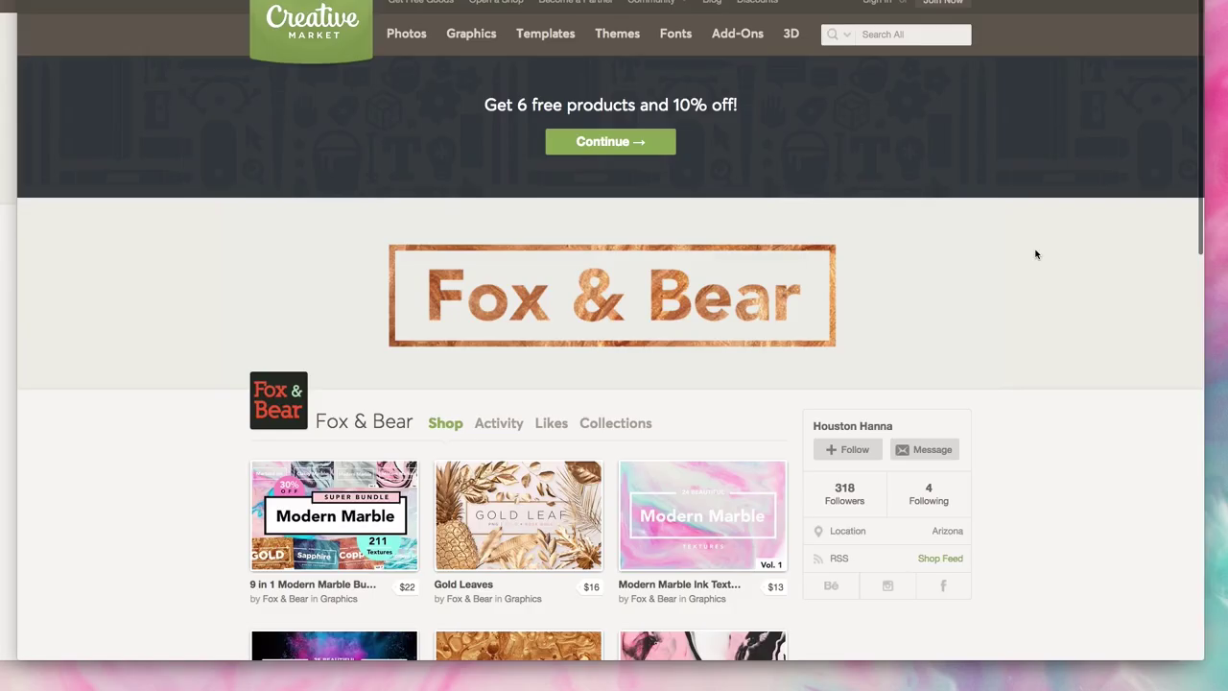
# Look through the texture products in the Fox & Bear shop on Creative Market.
pyautogui.scroll(-5, 1036, 255)
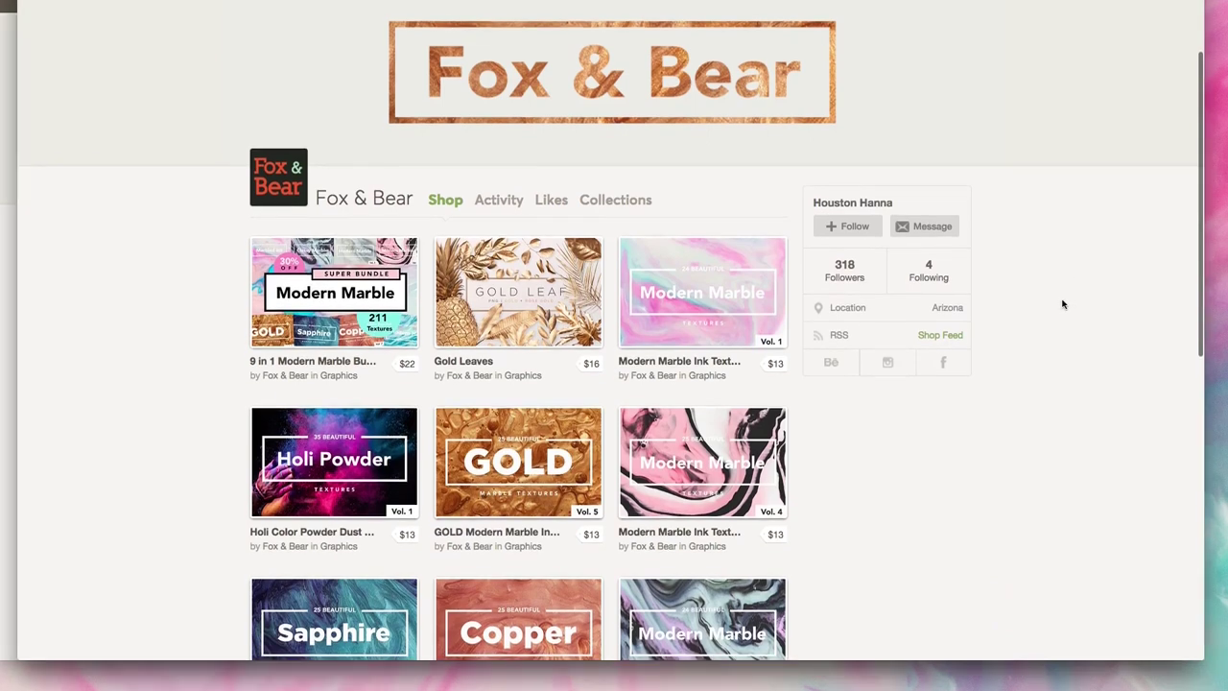
pyautogui.scroll(-3, 1062, 305)
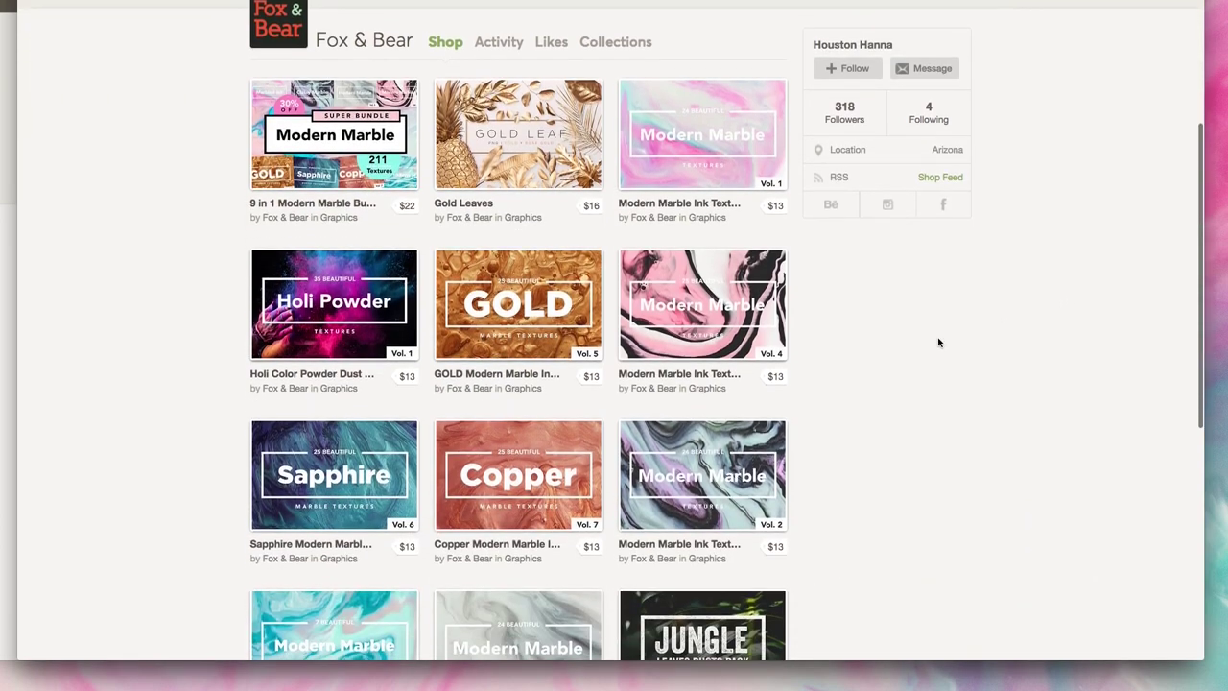
pyautogui.scroll(-2, 938, 343)
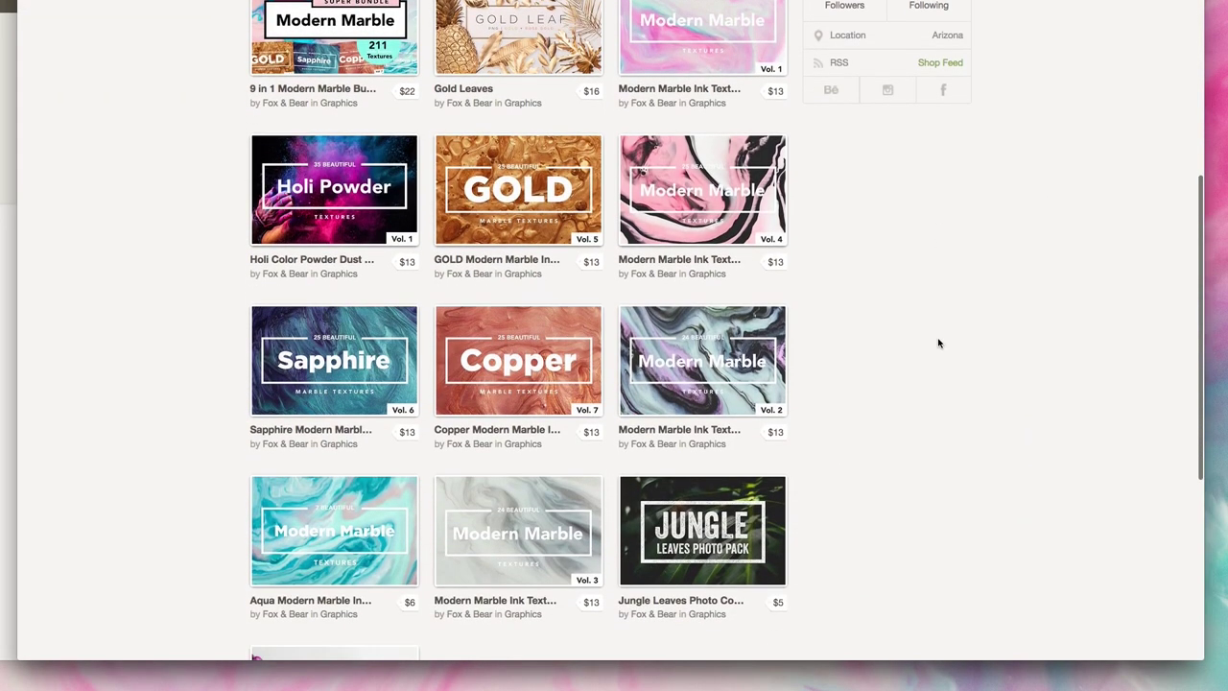
pyautogui.scroll(-1, 939, 342)
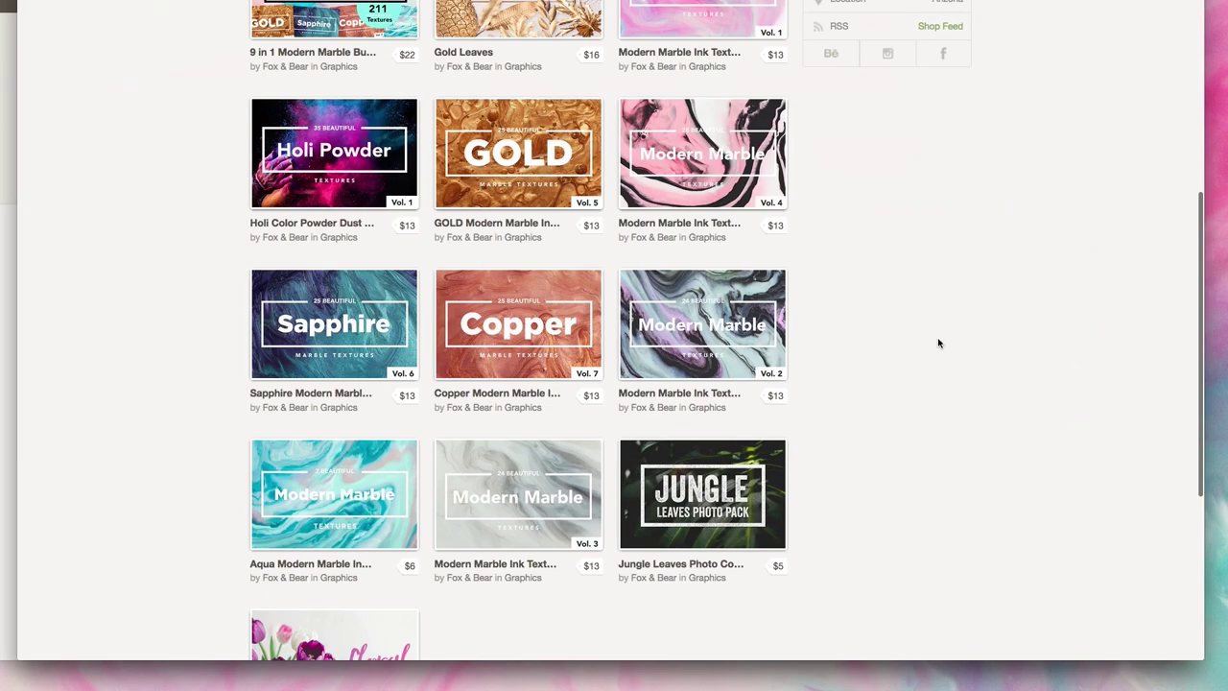